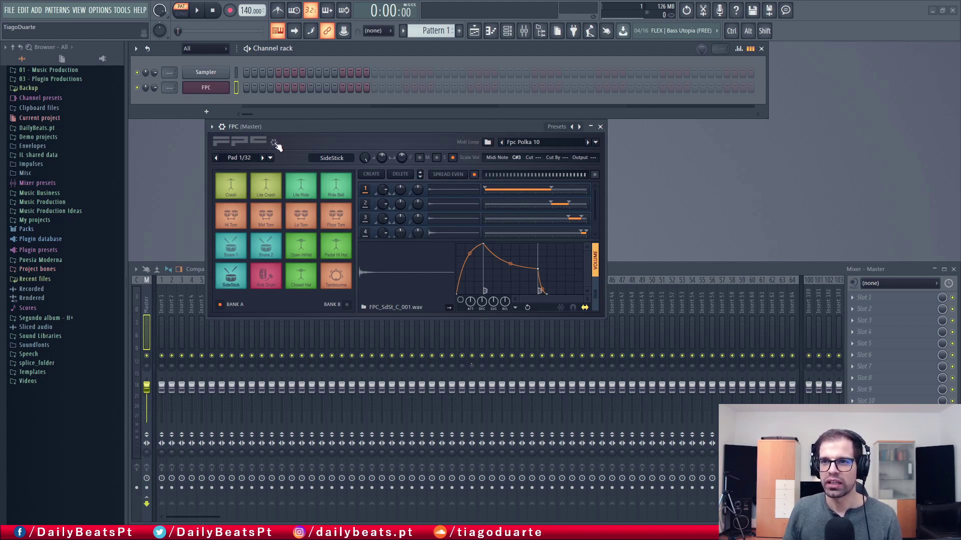
# - Cycle the FPC window through its compact, two-bank and full layouts, finishing on the full layout
pyautogui.click(275, 143)
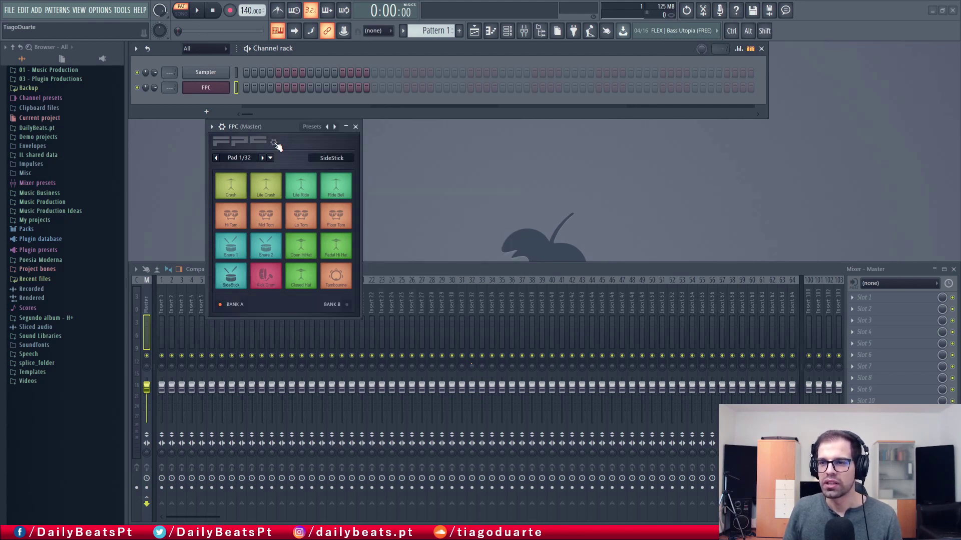
pyautogui.click(275, 143)
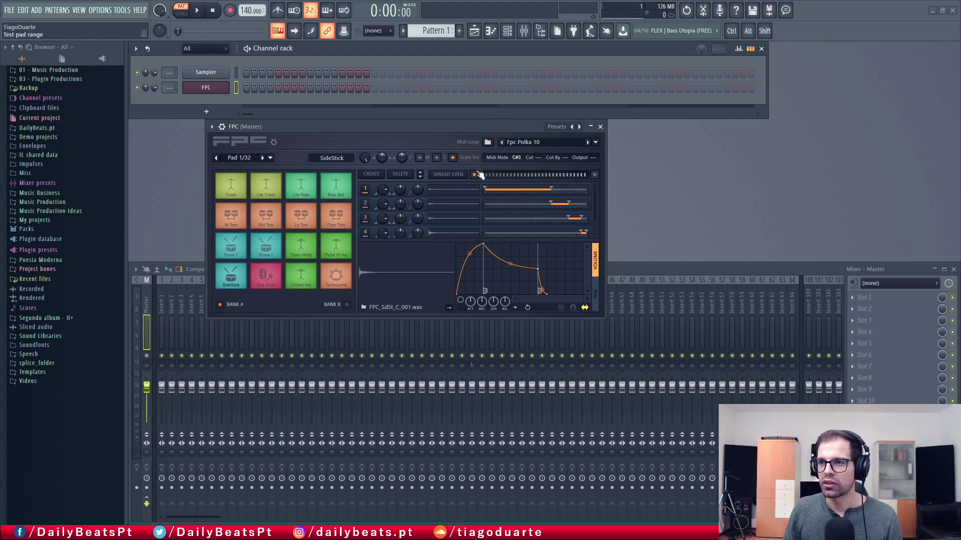
pyautogui.click(275, 143)
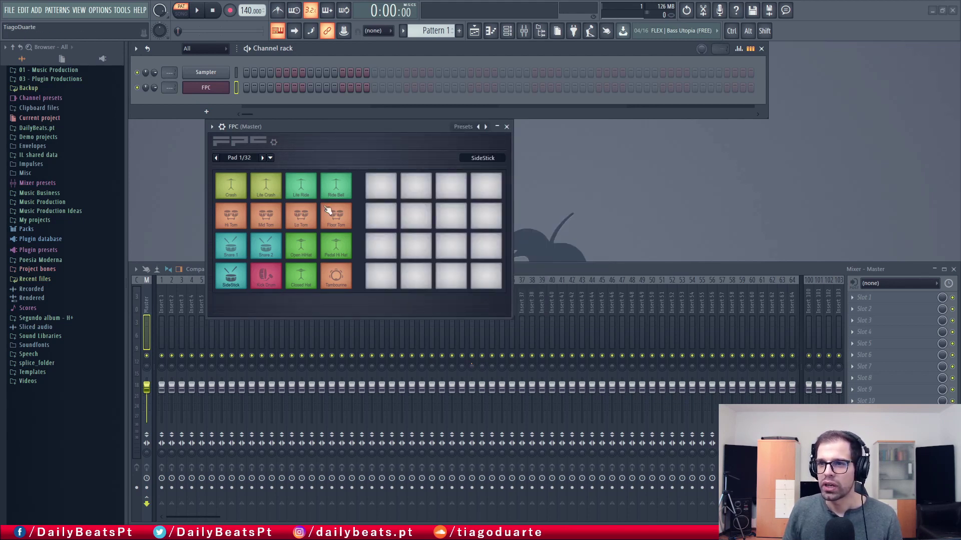
pyautogui.click(275, 143)
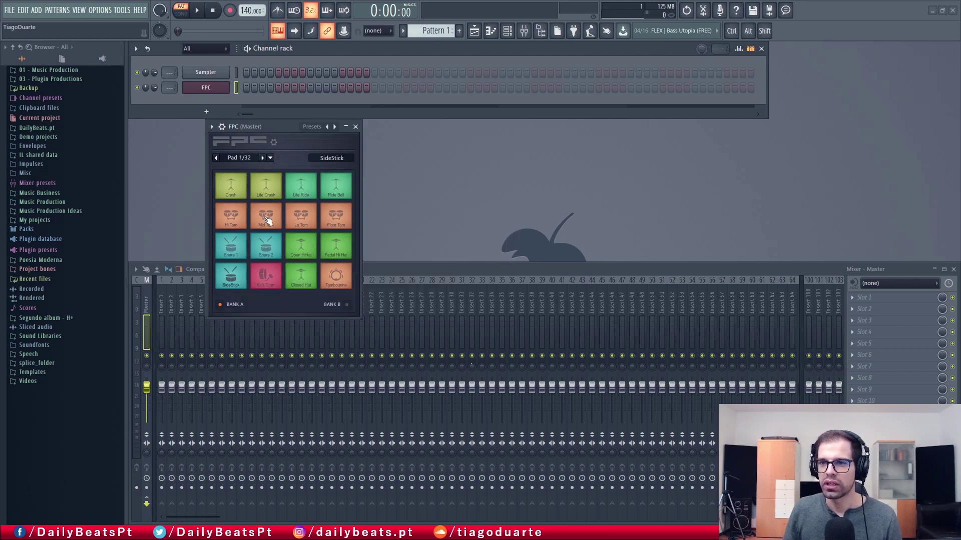
pyautogui.click(276, 143)
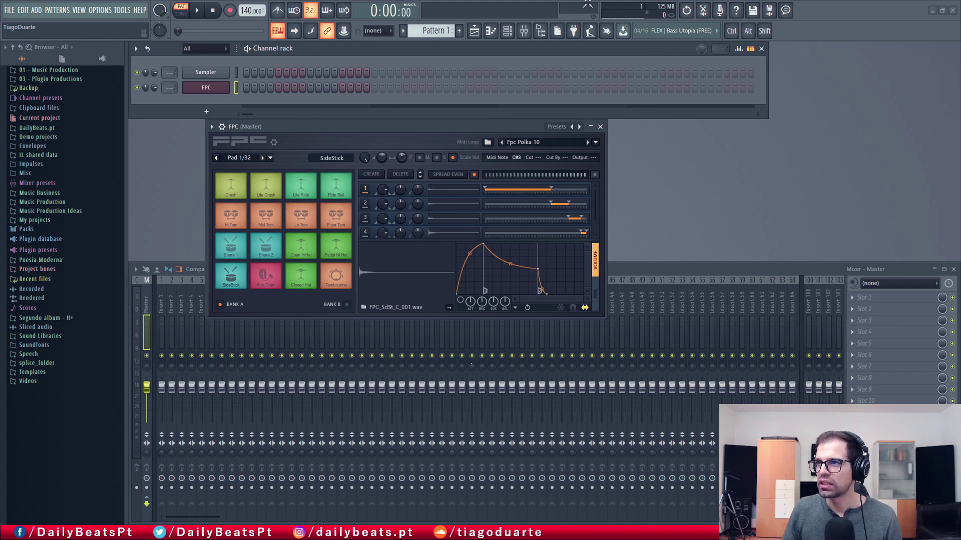
# - Load the Fpc Hiphop 01 MIDI loop and audition it at a project tempo of 90 BPM
pyautogui.click(605, 28)
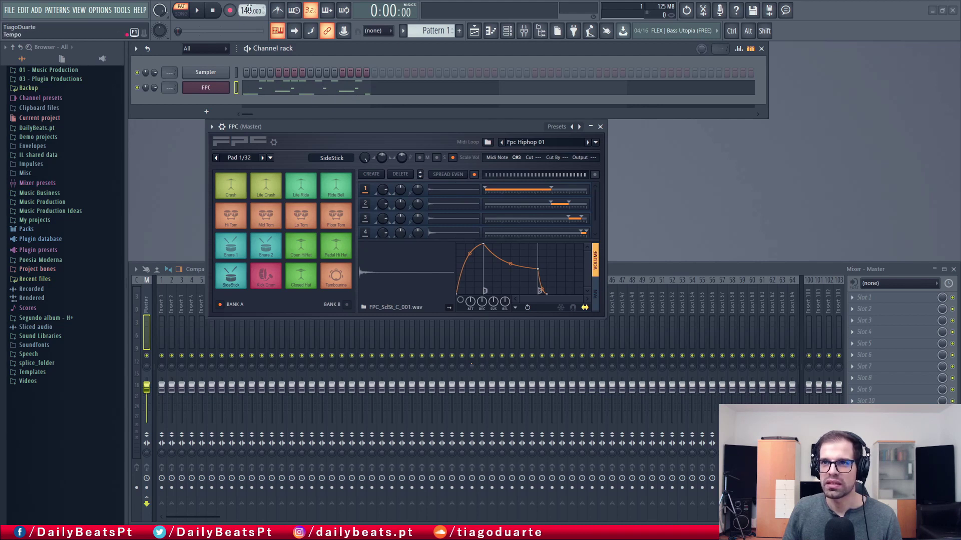
pyautogui.moveTo(245, 9); pyautogui.dragTo(246, 37)
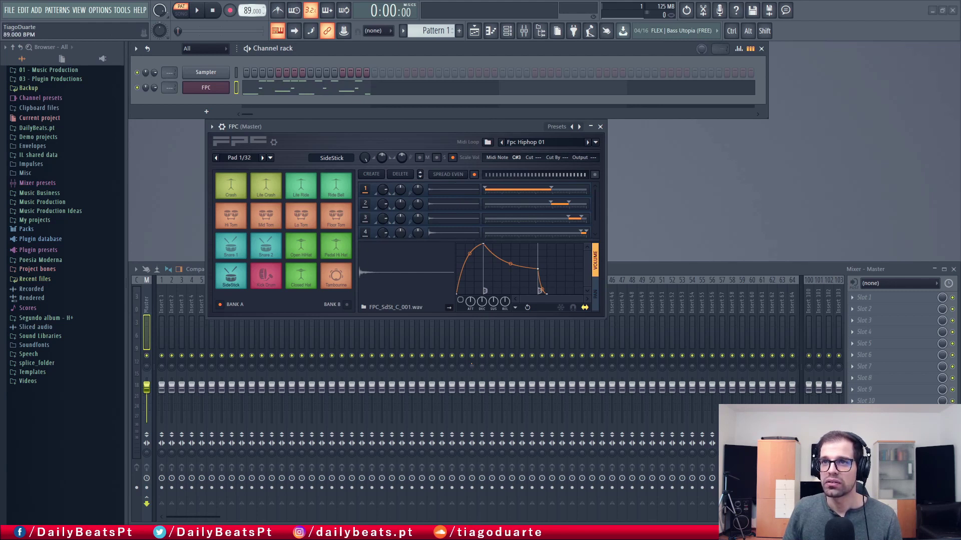
pyautogui.click(198, 11)
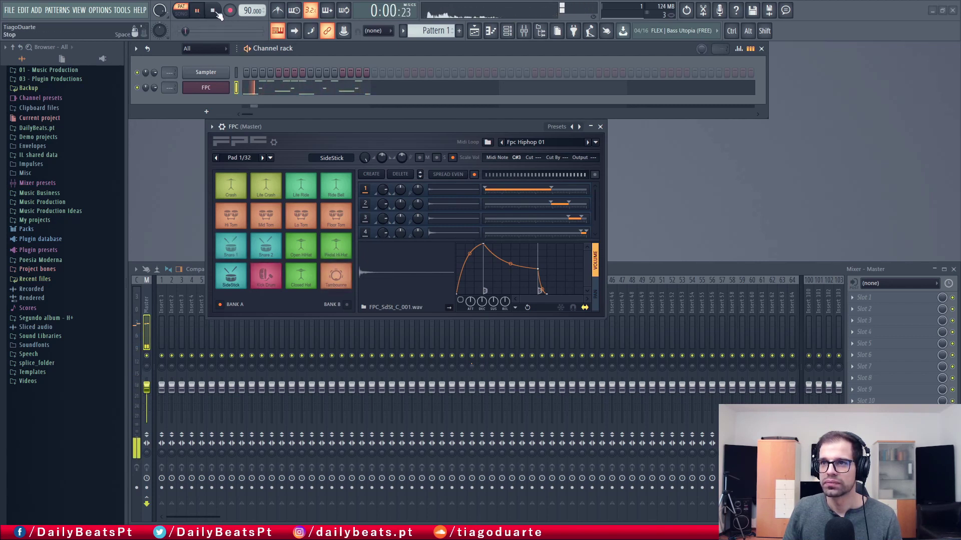
pyautogui.click(213, 11)
# - Audition the MIDI loops Fpc Hiphop 02, Fpc Hiphop 03 and Fpc Conga 13, finishing with Fpc Funkshuffle 01 loaded and playback stopped
pyautogui.click(589, 143)
pyautogui.click(197, 10)
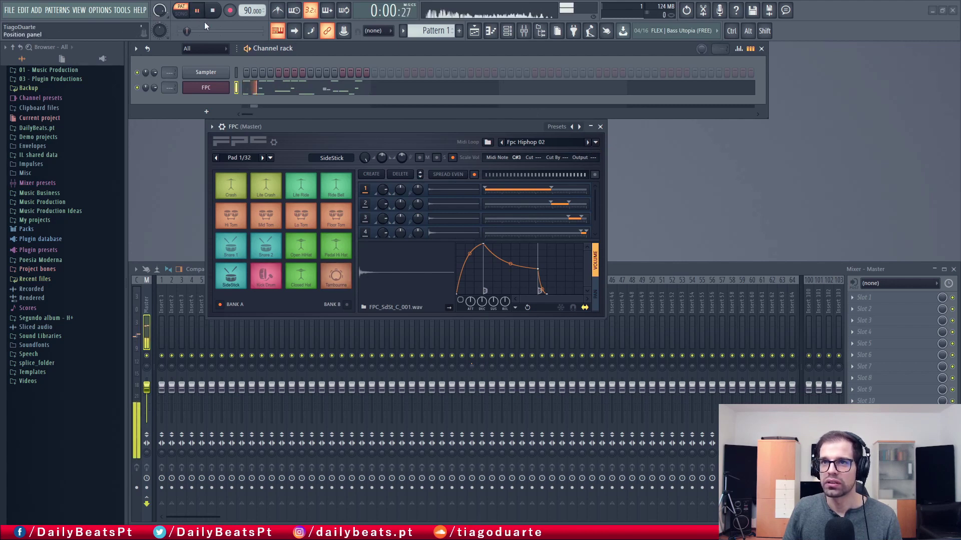
pyautogui.click(589, 143)
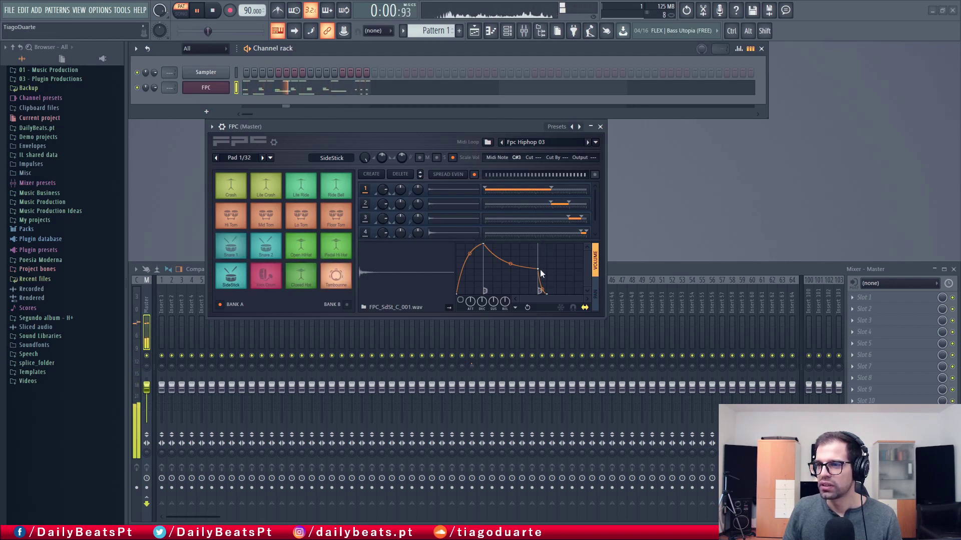
pyautogui.click(595, 142)
pyautogui.click(619, 143)
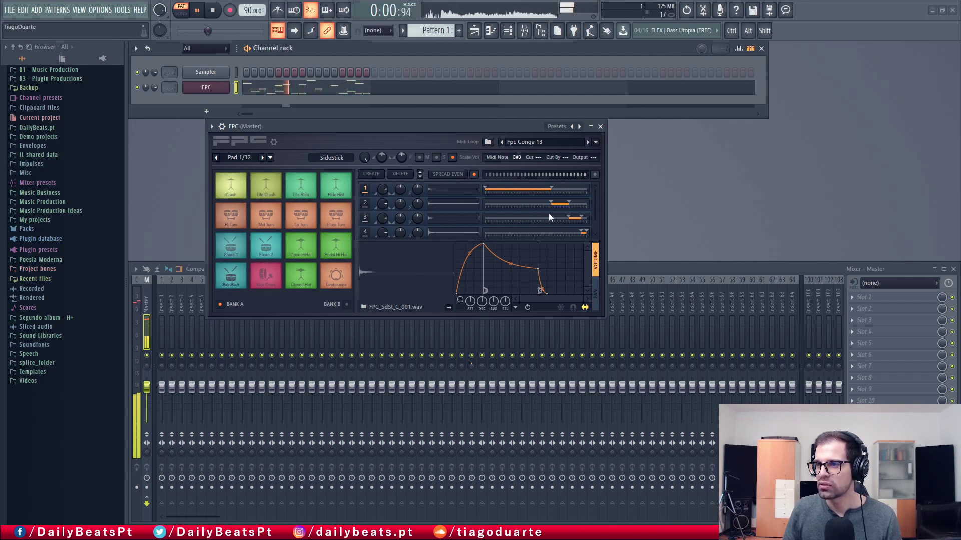
pyautogui.click(588, 142)
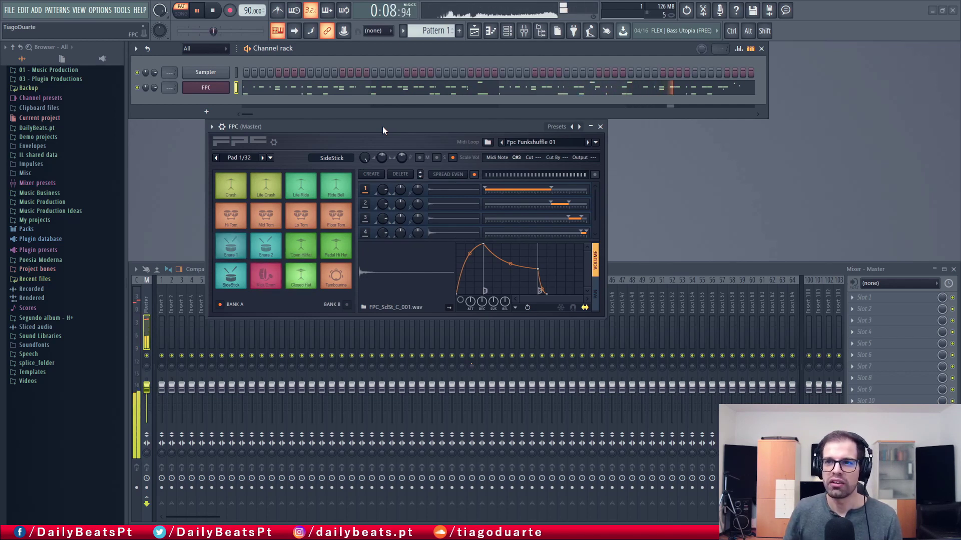
pyautogui.click(225, 18)
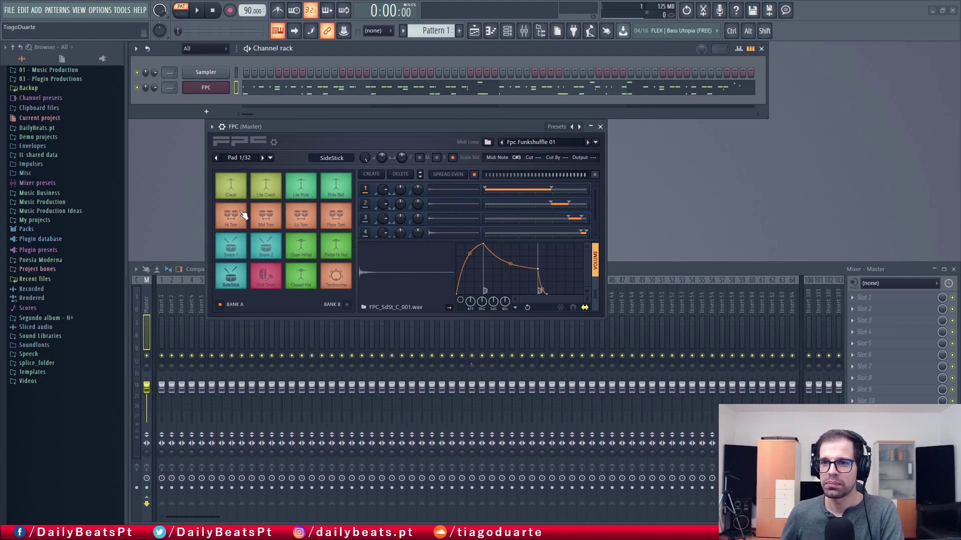
# - Play the SideStick, Kick Drum, Closed Hat, Tambourine and Snare 1 pads to hear their samples
pyautogui.click(235, 283)
pyautogui.click(235, 283)
pyautogui.click(262, 281)
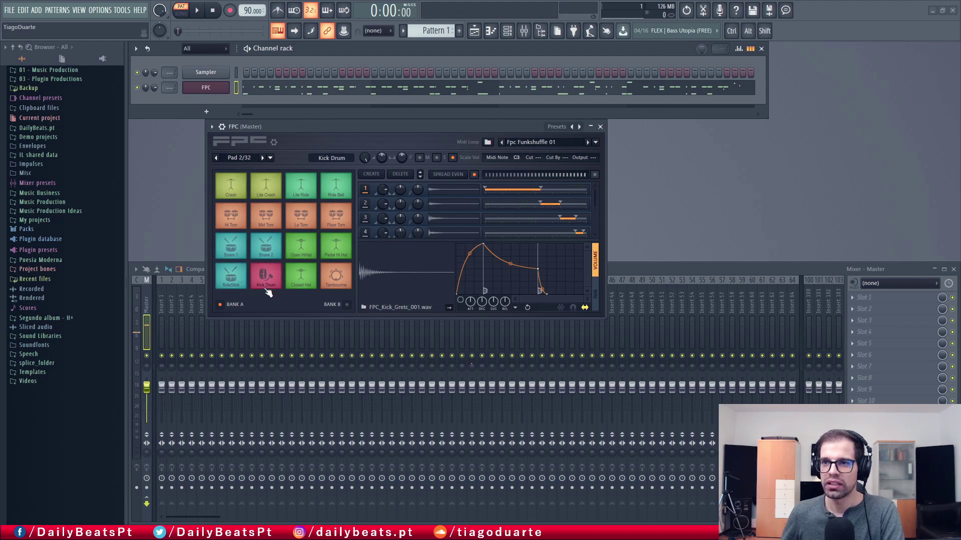
pyautogui.click(306, 275)
pyautogui.click(336, 281)
pyautogui.click(240, 276)
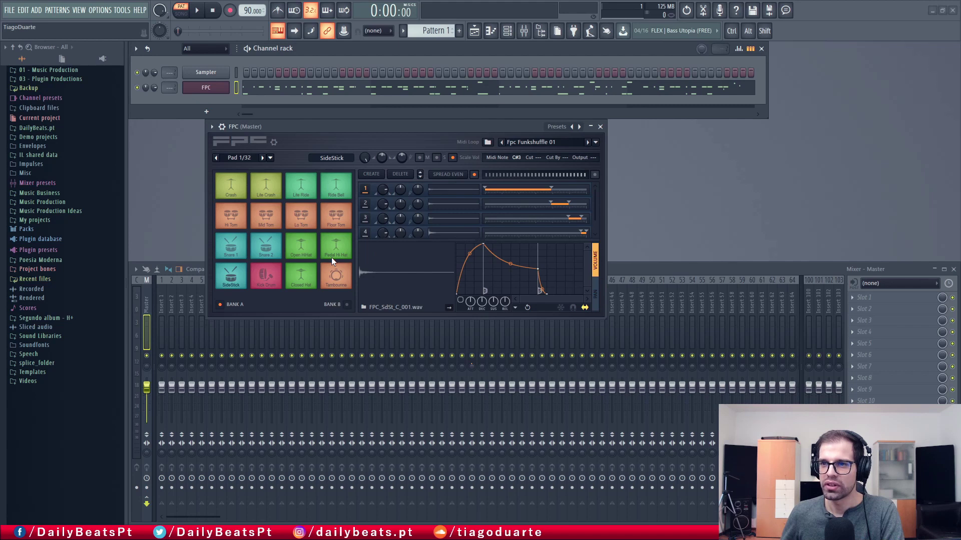
pyautogui.click(332, 214)
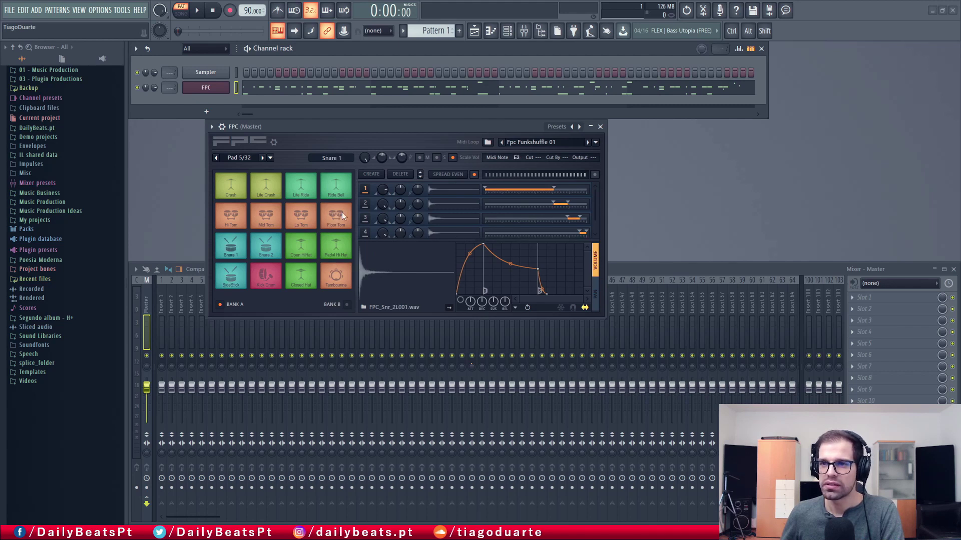
pyautogui.click(233, 254)
pyautogui.click(233, 254)
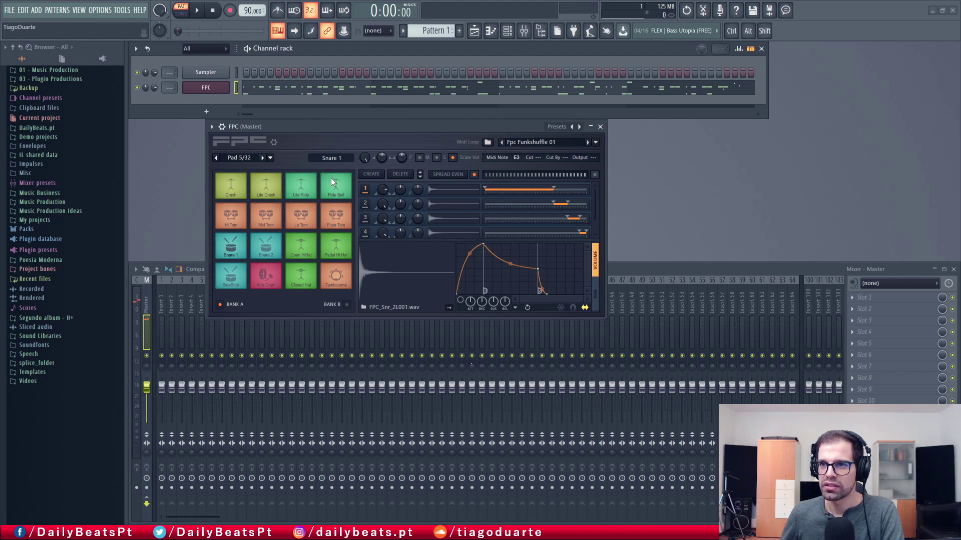
pyautogui.press('z')
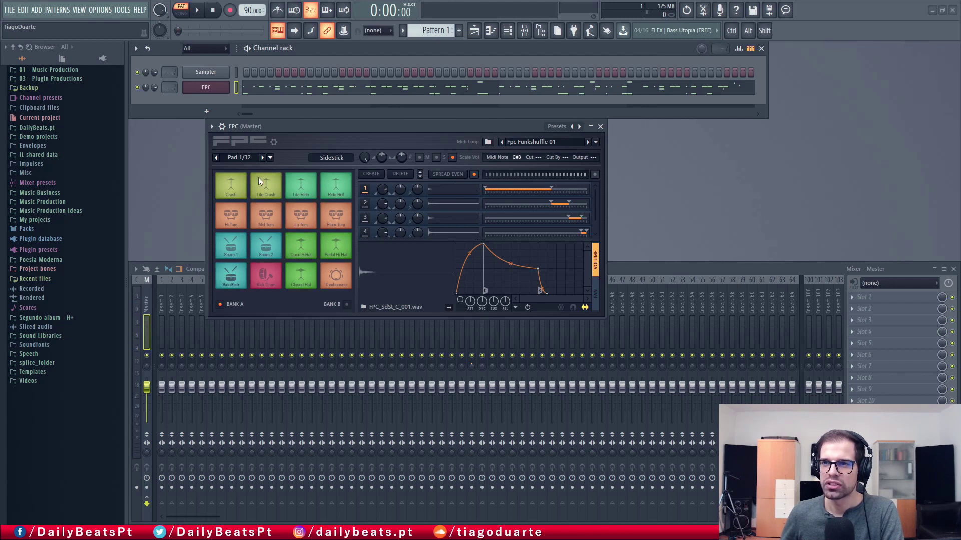
# - View the SideStick pad's naming options without changing them, and browse to the next pad and back
pyautogui.click(322, 158)
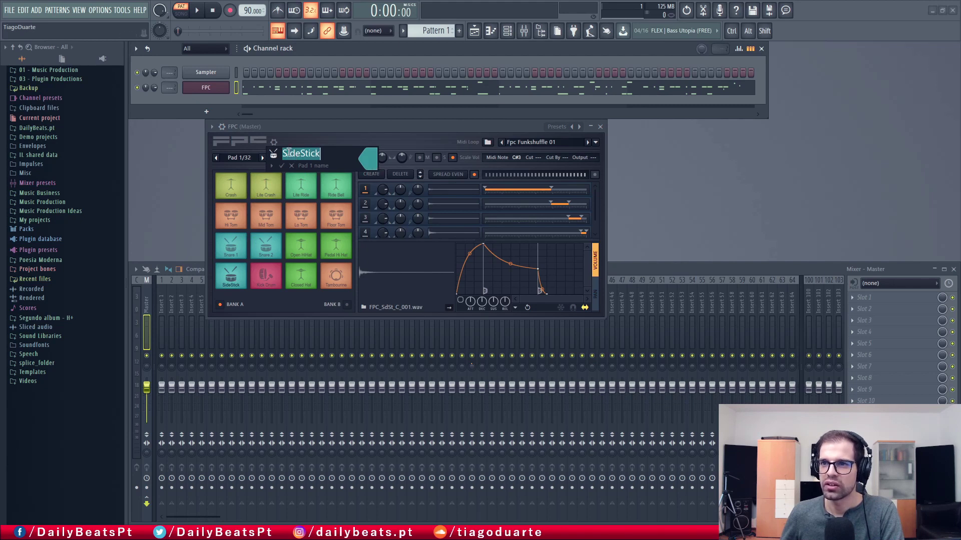
pyautogui.click(292, 166)
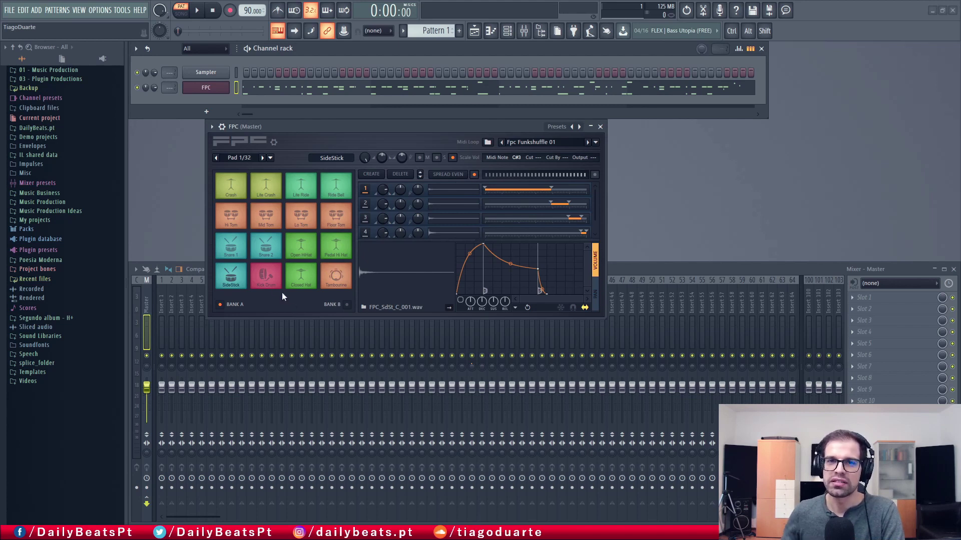
pyautogui.click(263, 158)
pyautogui.click(216, 158)
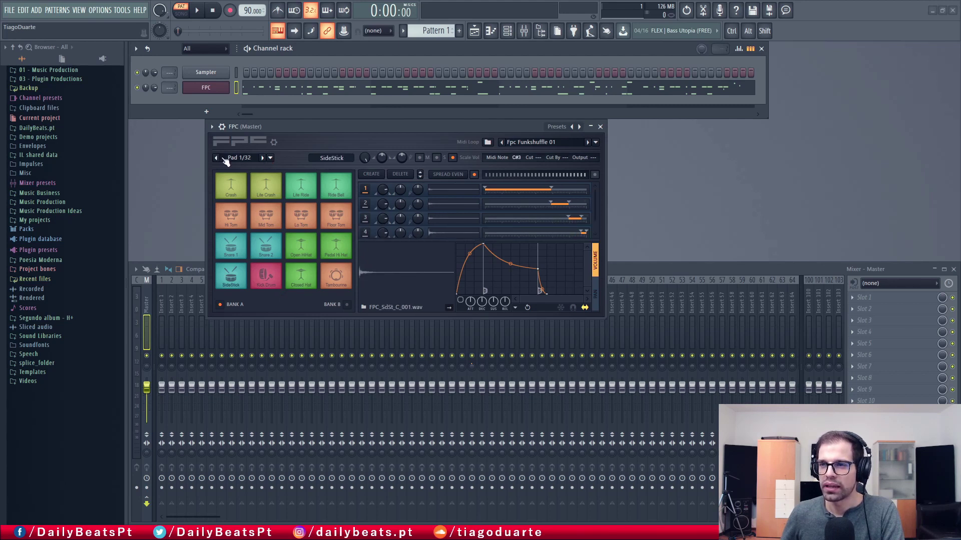
# - Trigger the SideStick sound repeatedly from both its pad name display and the pad itself
pyautogui.click(329, 159)
pyautogui.click(335, 158)
pyautogui.click(332, 158)
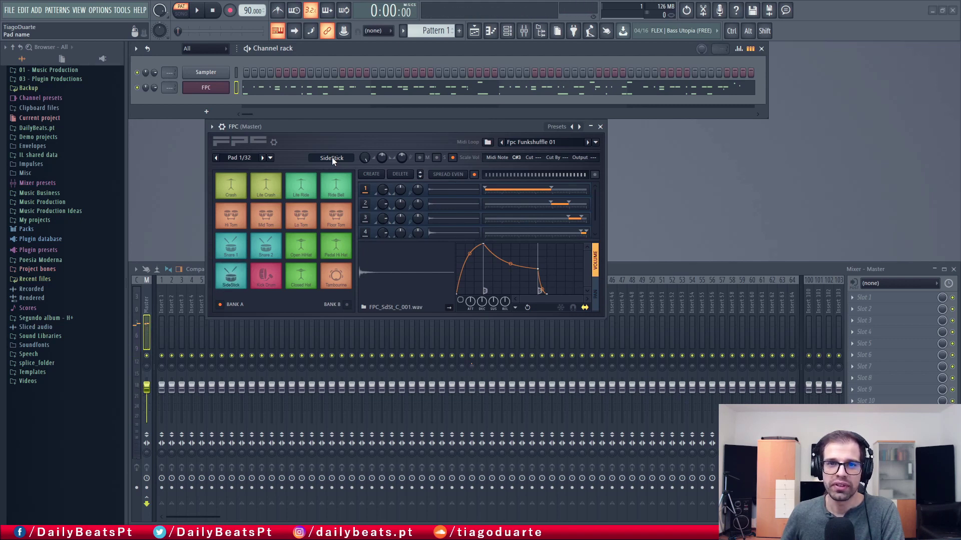
pyautogui.click(332, 158)
pyautogui.click(332, 158)
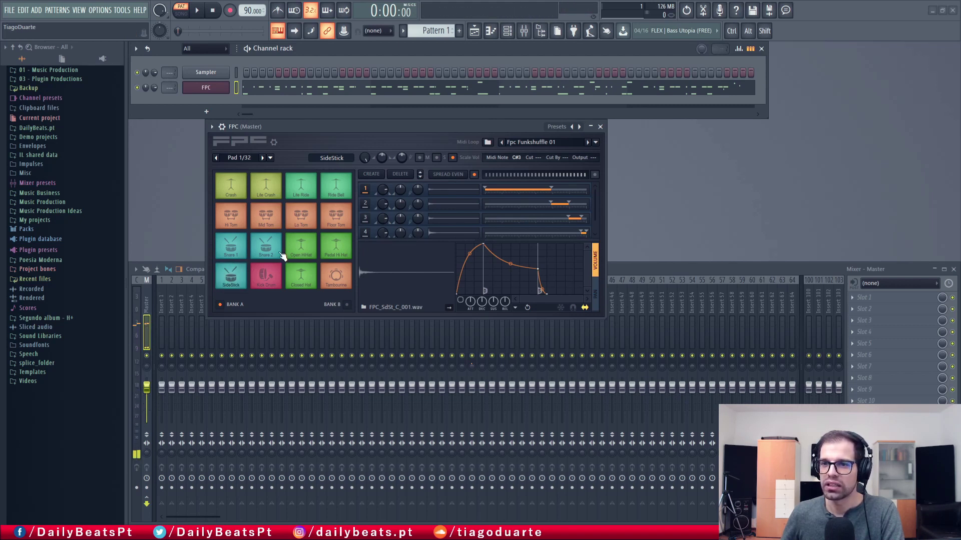
pyautogui.click(232, 280)
pyautogui.click(231, 280)
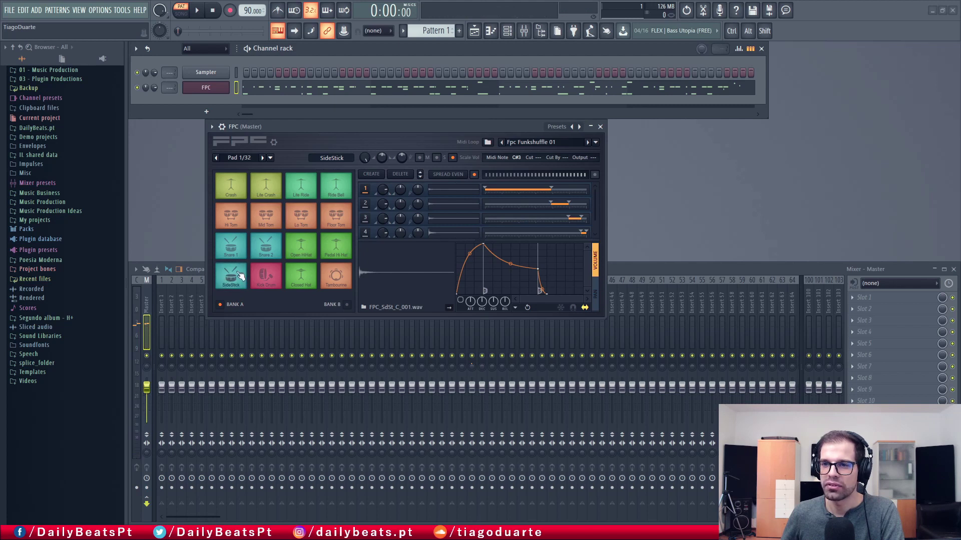
pyautogui.click(231, 280)
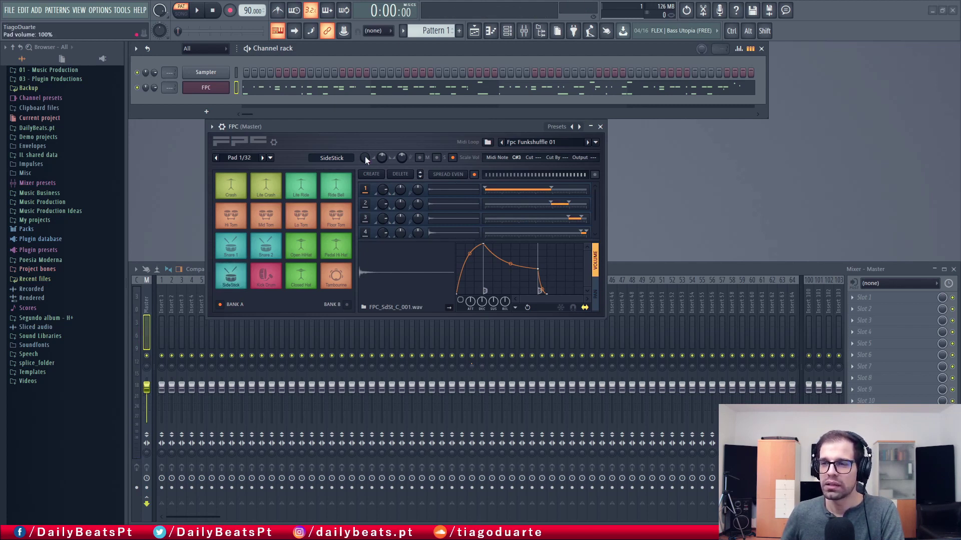
# - Try different volume and panning settings on the SideStick pad while triggering its sound
pyautogui.click(383, 157)
pyautogui.moveTo(403, 159); pyautogui.dragTo(404, 158)
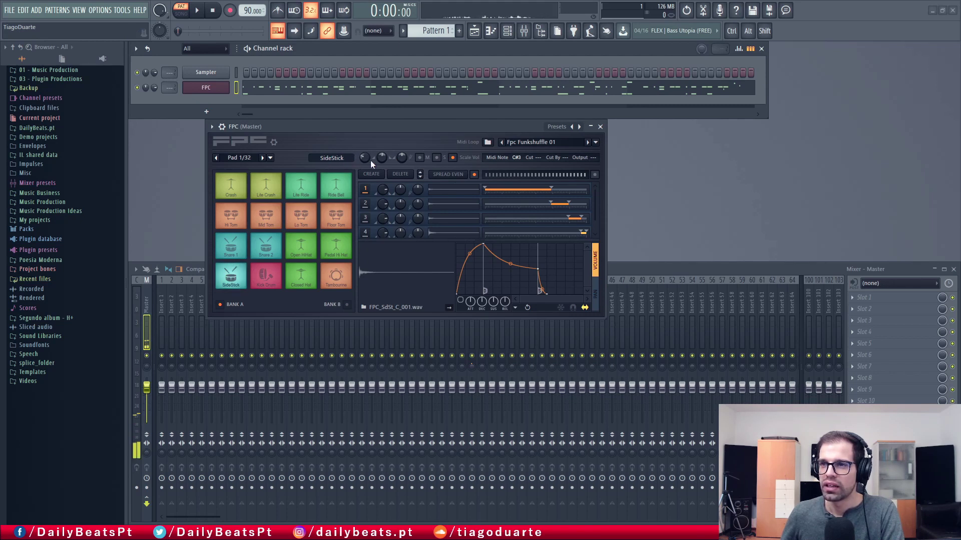
pyautogui.moveTo(365, 158); pyautogui.dragTo(365, 157)
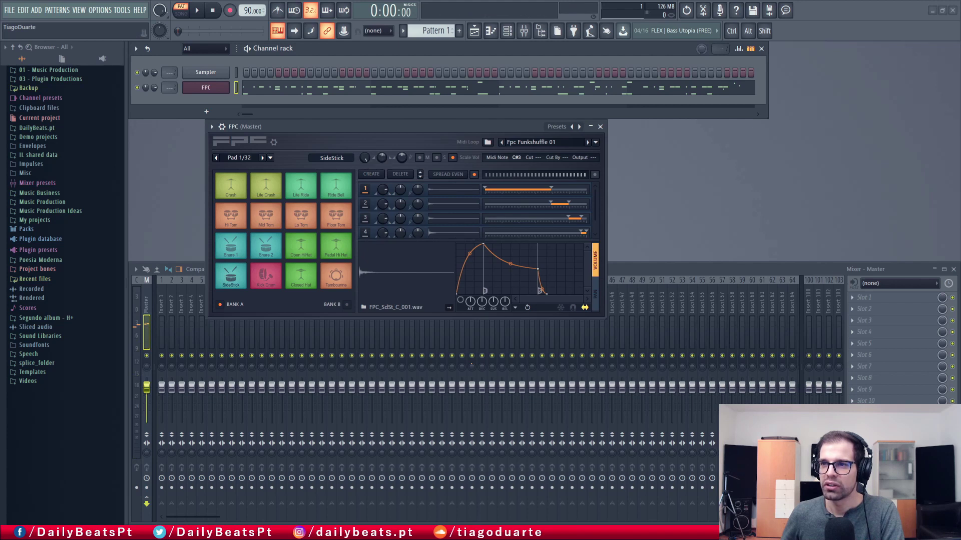
pyautogui.moveTo(382, 158); pyautogui.dragTo(384, 120)
pyautogui.click(331, 157)
pyautogui.click(329, 158)
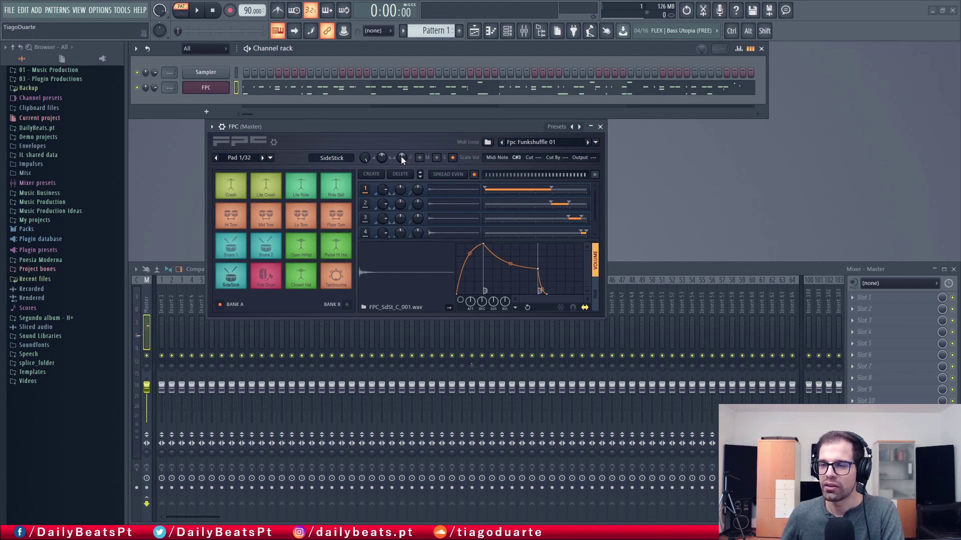
# - Try lower and higher tuning on the SideStick pad while triggering its sound
pyautogui.moveTo(401, 158); pyautogui.dragTo(401, 170)
pyautogui.click(331, 158)
pyautogui.click(332, 158)
pyautogui.click(331, 158)
pyautogui.moveTo(401, 160); pyautogui.dragTo(401, 100)
pyautogui.click(328, 158)
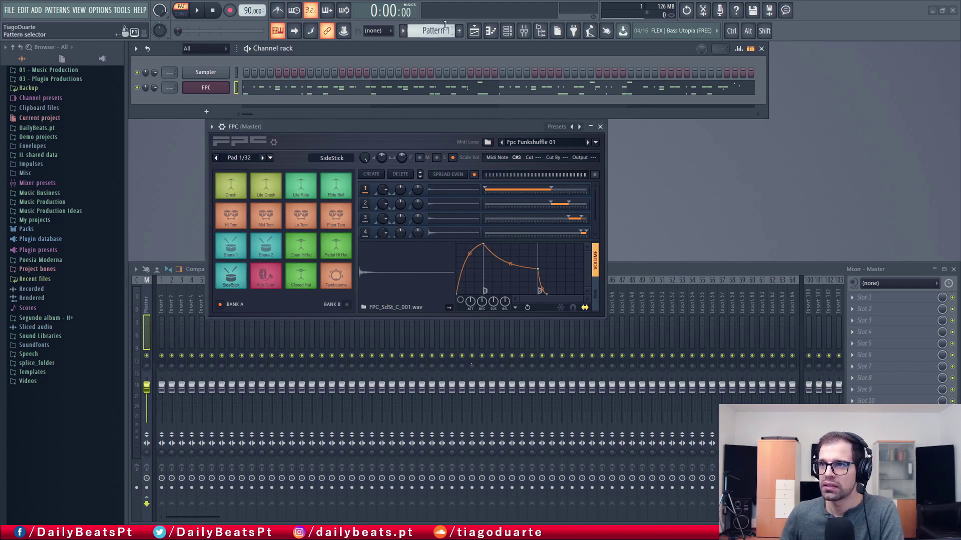
# - Switch to Pattern 2 and open the piano roll for the FPC channel
pyautogui.scroll(-1, 440, 30)
pyautogui.rightClick(220, 91)
pyautogui.click(250, 88)
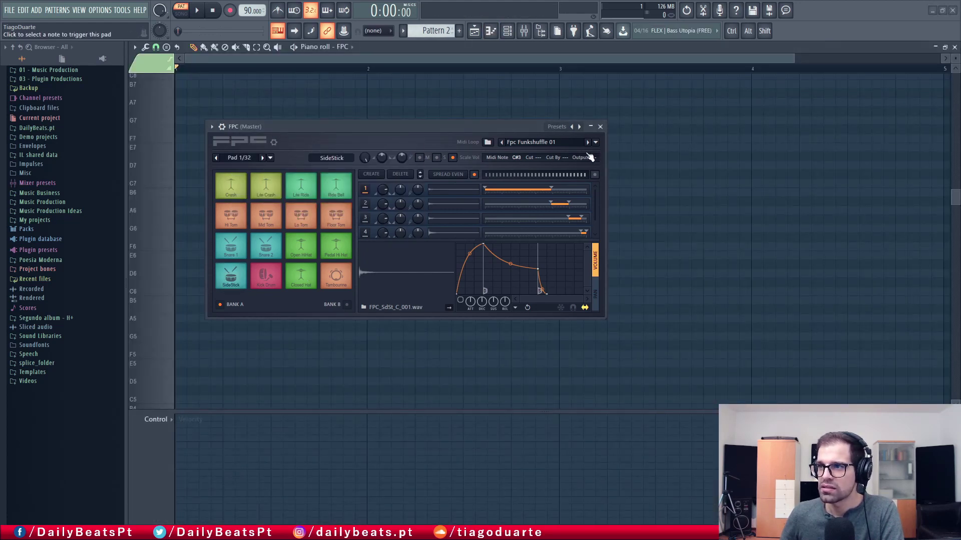
# - Place a note at the start of bar 1 on the SideStick row and preview that row's sound
pyautogui.scroll(-4, 208, 239)
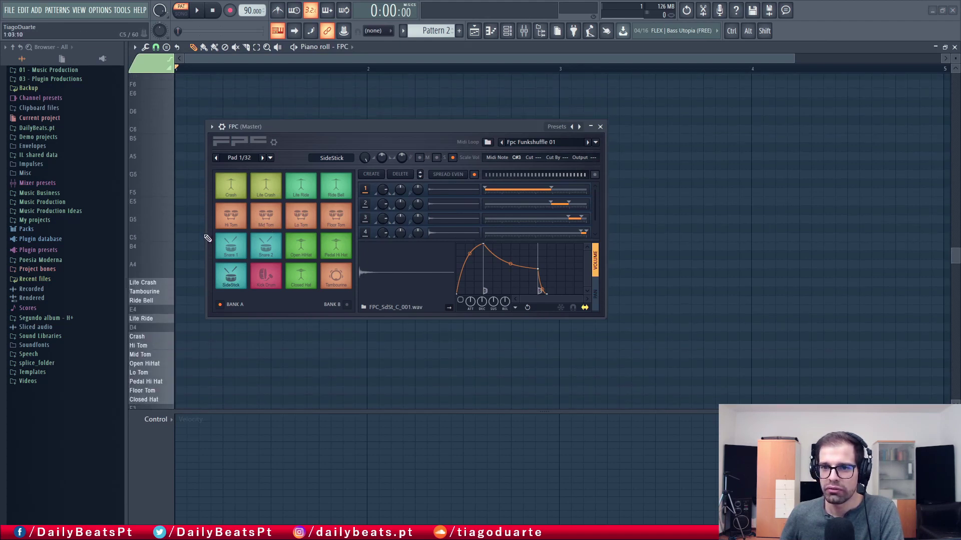
pyautogui.scroll(-3, 207, 239)
pyautogui.click(177, 328)
pyautogui.moveTo(178, 328); pyautogui.dragTo(162, 310)
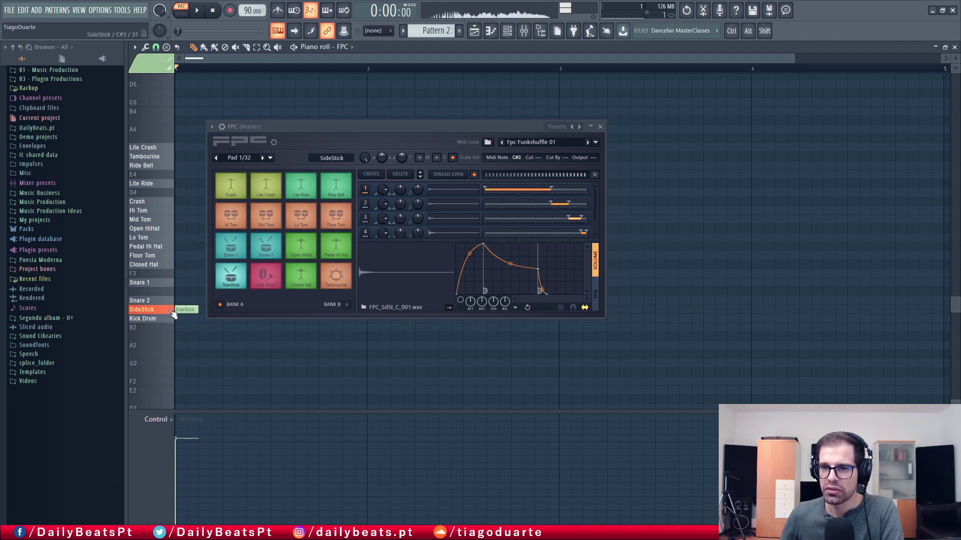
pyautogui.click(170, 312)
pyautogui.click(170, 311)
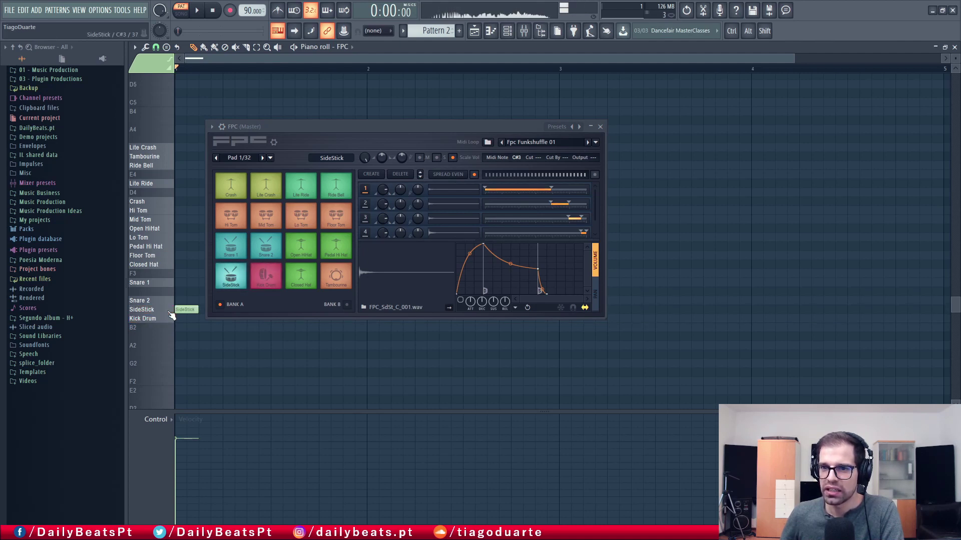
# - Remap the SideStick pad to MIDI note B2, move its note onto the B2 row and preview the sound
pyautogui.moveTo(186, 309); pyautogui.dragTo(187, 328)
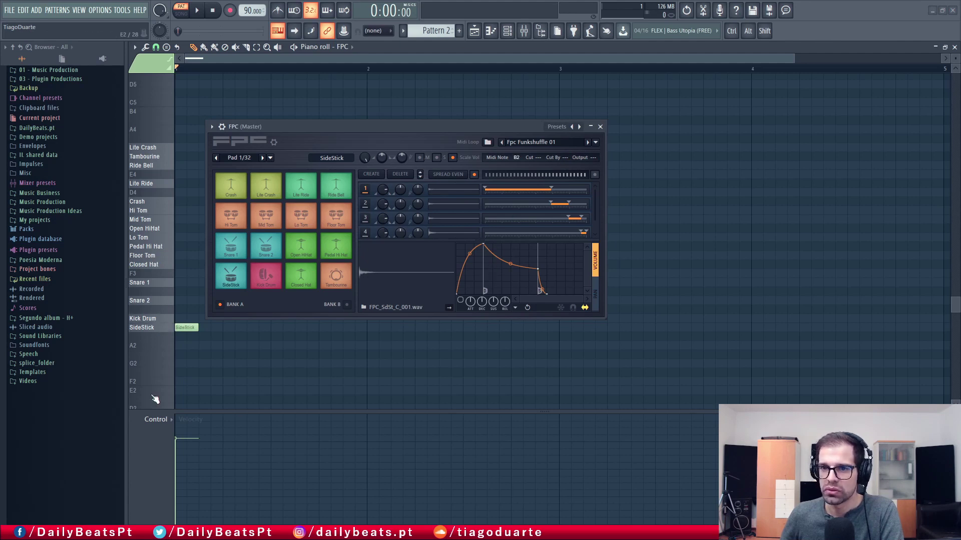
pyautogui.click(169, 328)
pyautogui.click(170, 329)
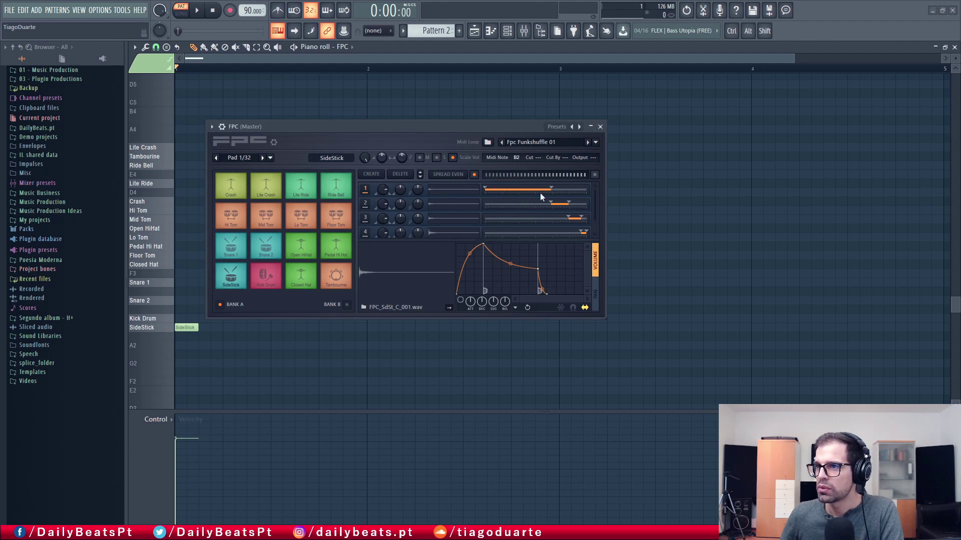
# - Undo the SideStick pad's remapping to B2 and its test note in the piano roll
pyautogui.hotkey('ctrl', 'z')
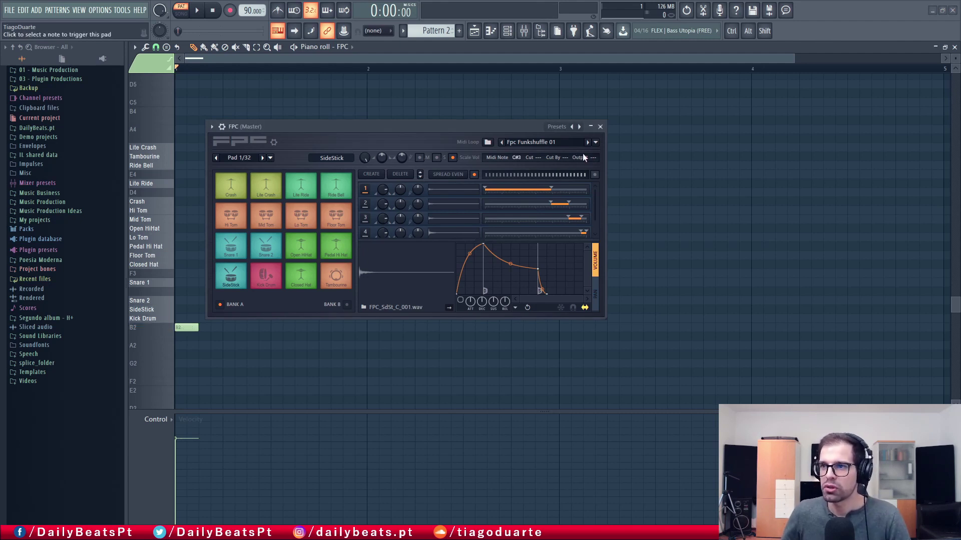
pyautogui.hotkey('ctrl', 'z')
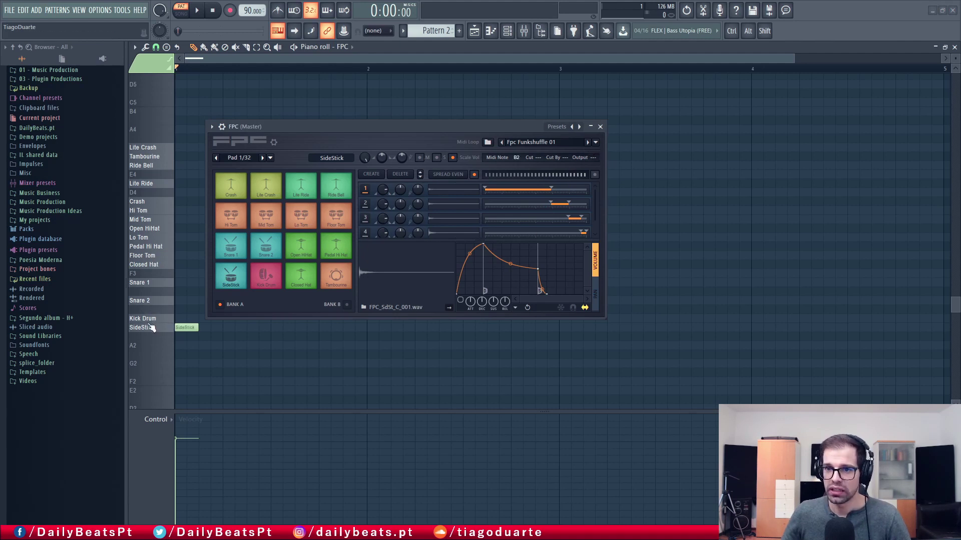
pyautogui.hotkey('ctrl', 'z')
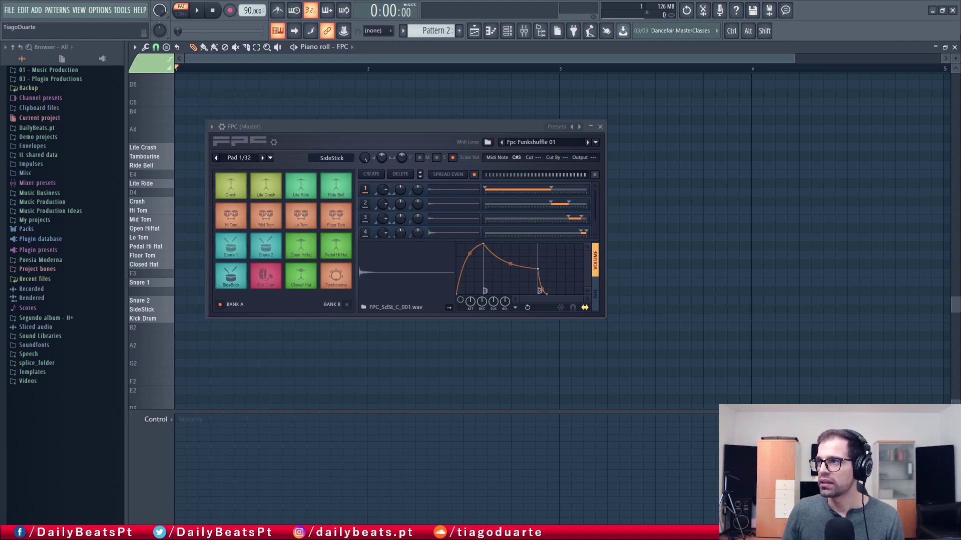
# - Close the piano roll, route the FPC channel to mixer track 3 and set the SideStick pad's output to 1
pyautogui.click(954, 47)
pyautogui.click(415, 126)
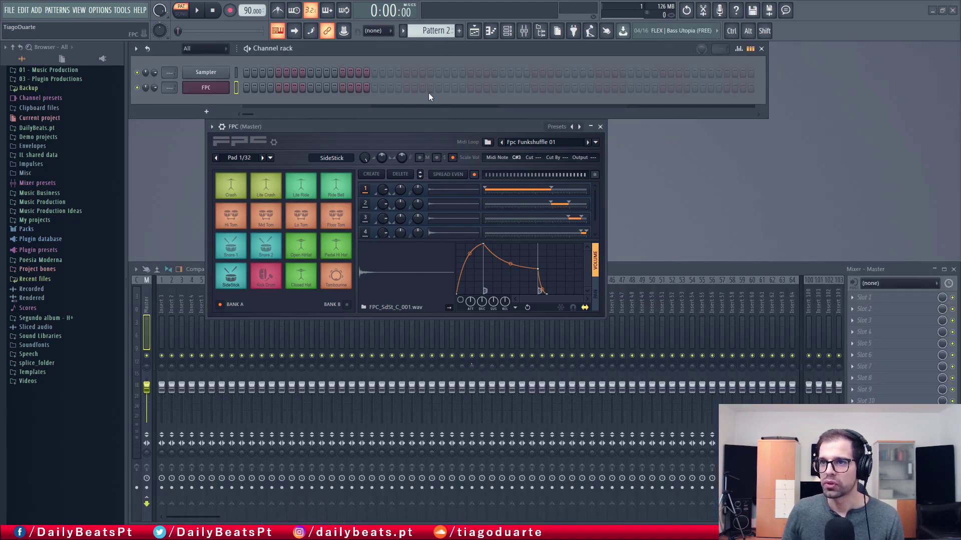
pyautogui.scroll(3, 169, 87)
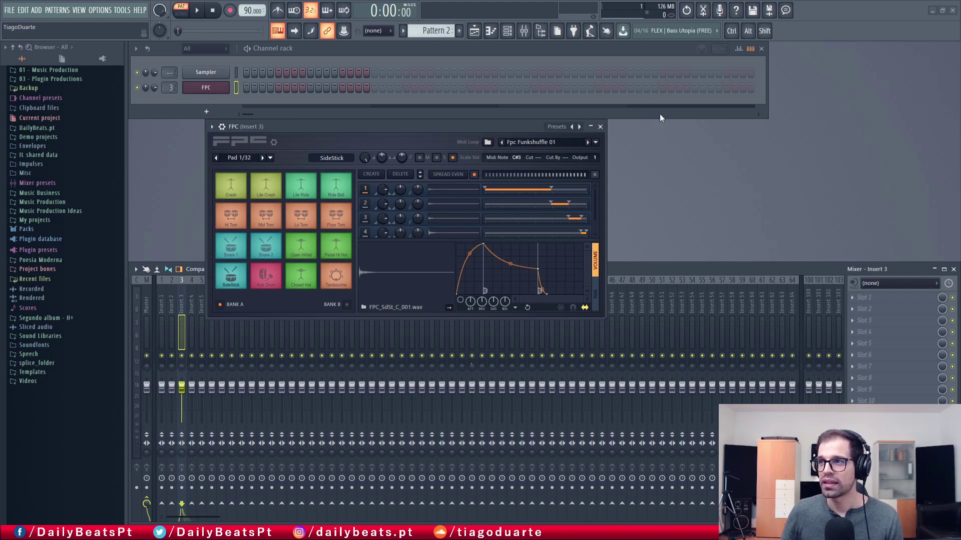
# - Play the SideStick and Kick Drum pads to check which mixer track each one reaches
pyautogui.press('s')
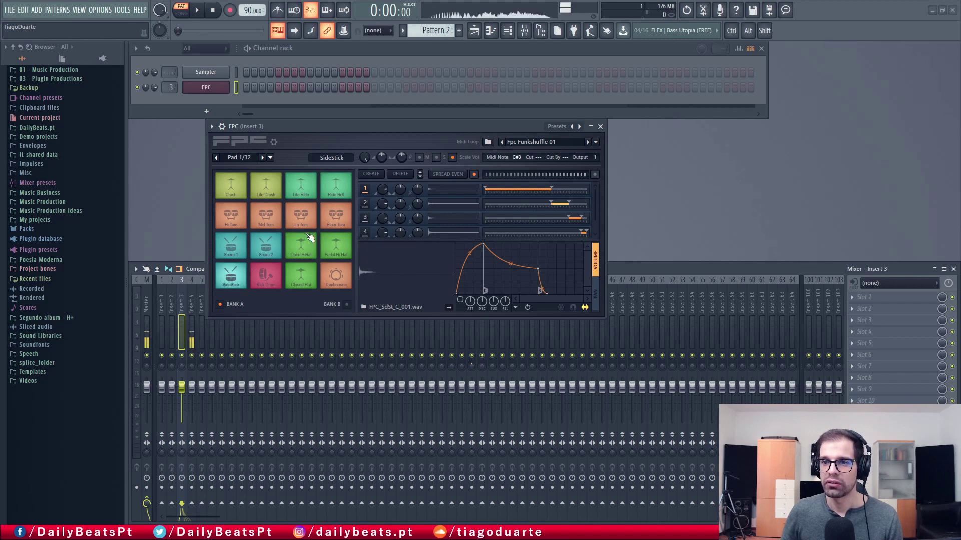
pyautogui.press('z')
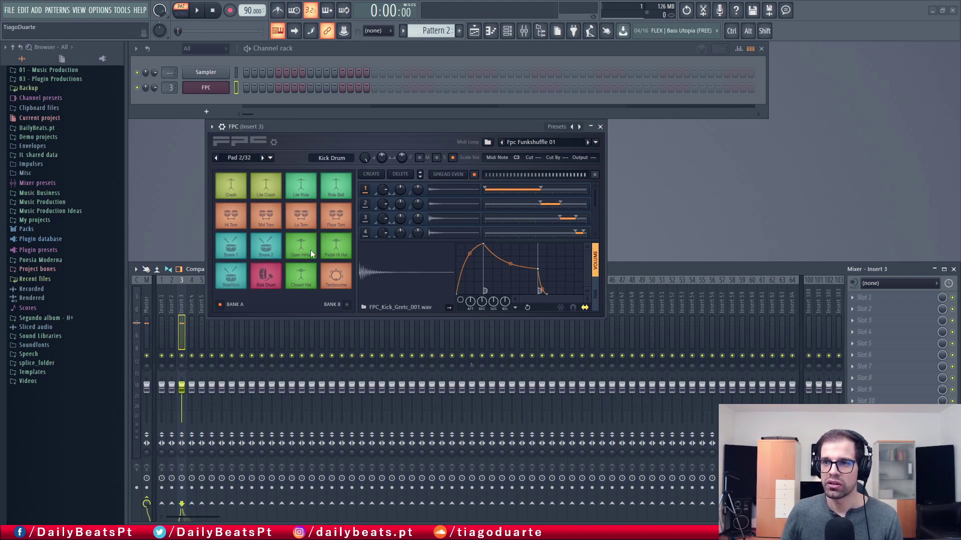
pyautogui.press('z')
pyautogui.press('s')
pyautogui.press('s')
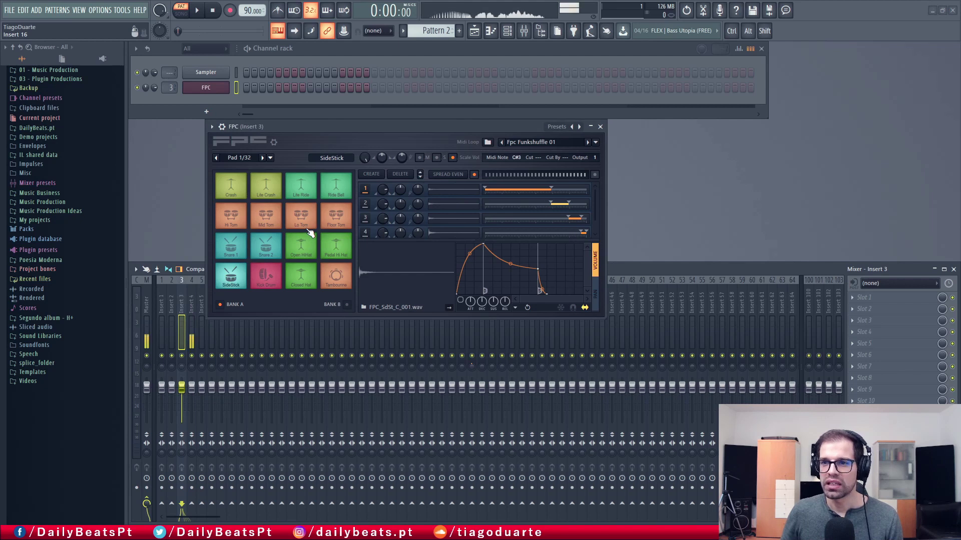
# - Select mixer Insert 4, try routing the FPC channel to track 4 and return it to track 3
pyautogui.click(192, 303)
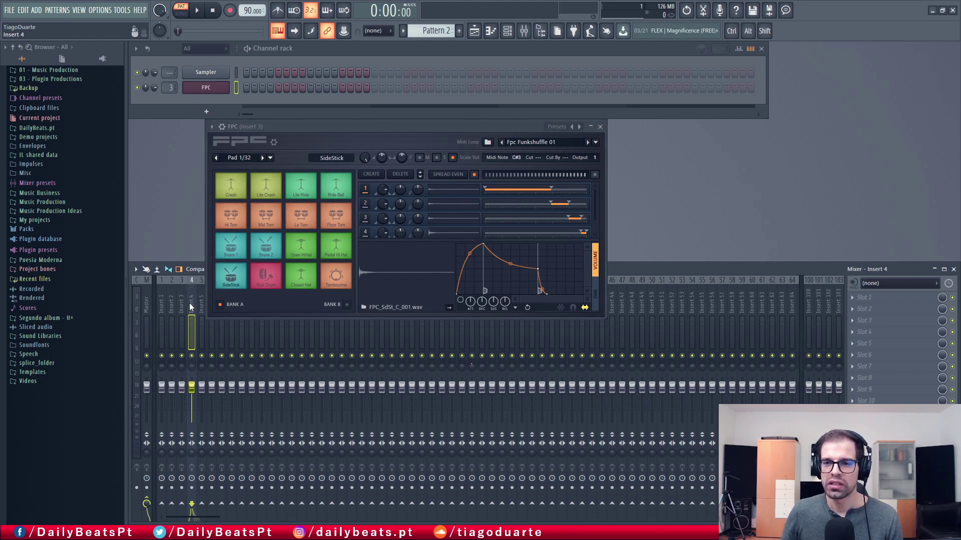
pyautogui.doubleClick(169, 88)
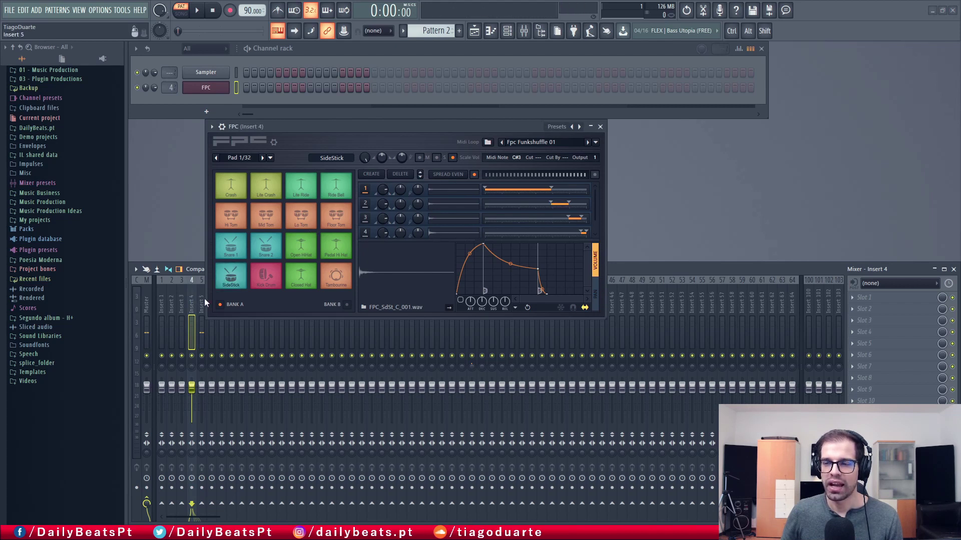
pyautogui.scroll(-1, 170, 88)
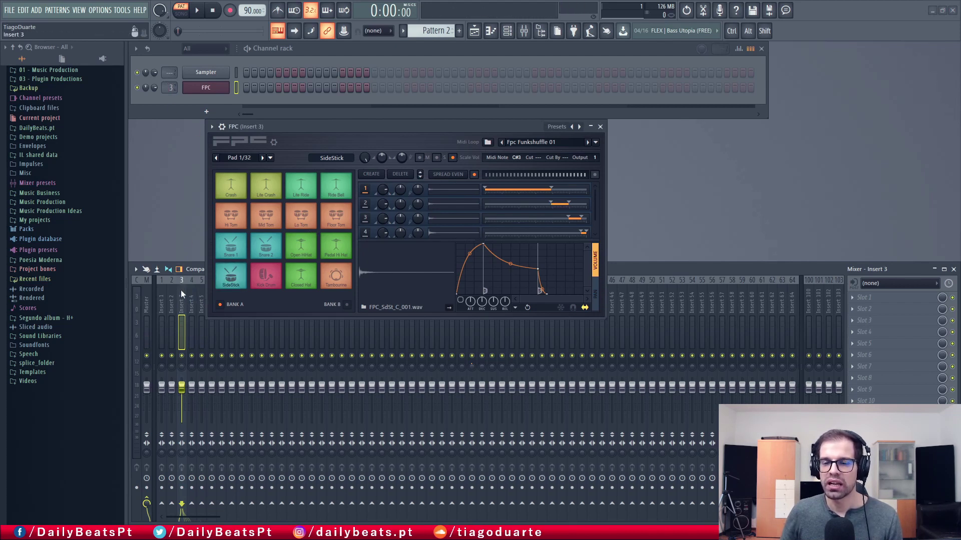
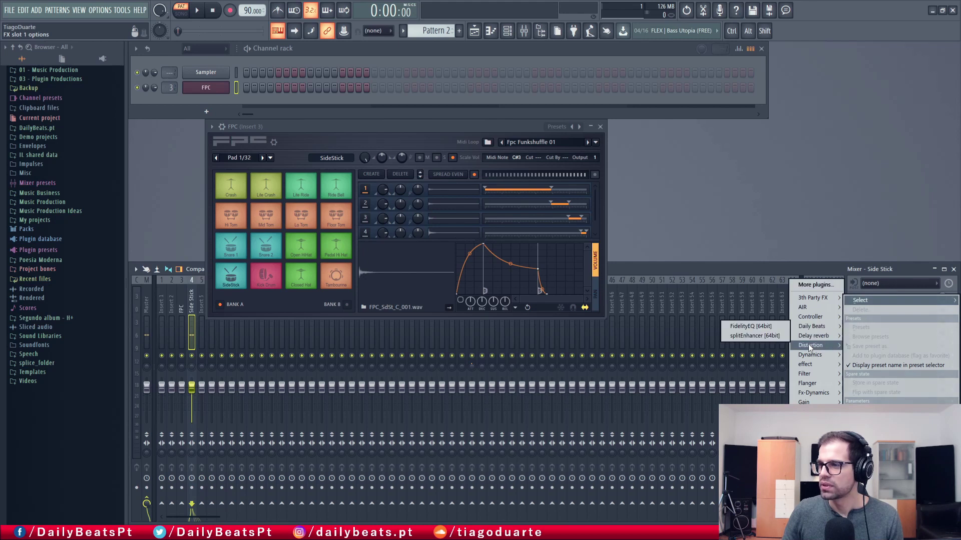
# - Load Fruity Fast Dist on the Side Stick mixer track, raise its mix level and audition the SideStick pad
pyautogui.click(751, 361)
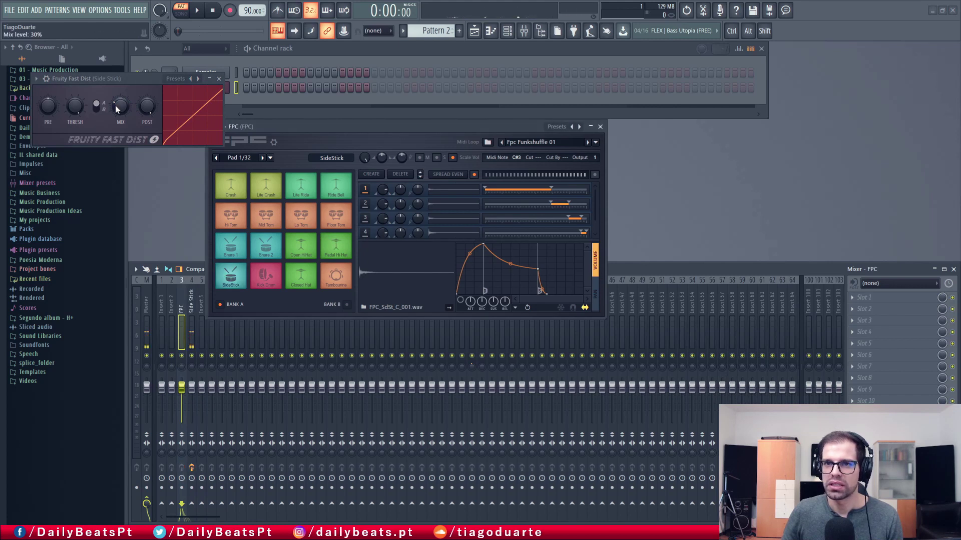
pyautogui.moveTo(120, 106); pyautogui.dragTo(120, 85)
pyautogui.click(296, 231)
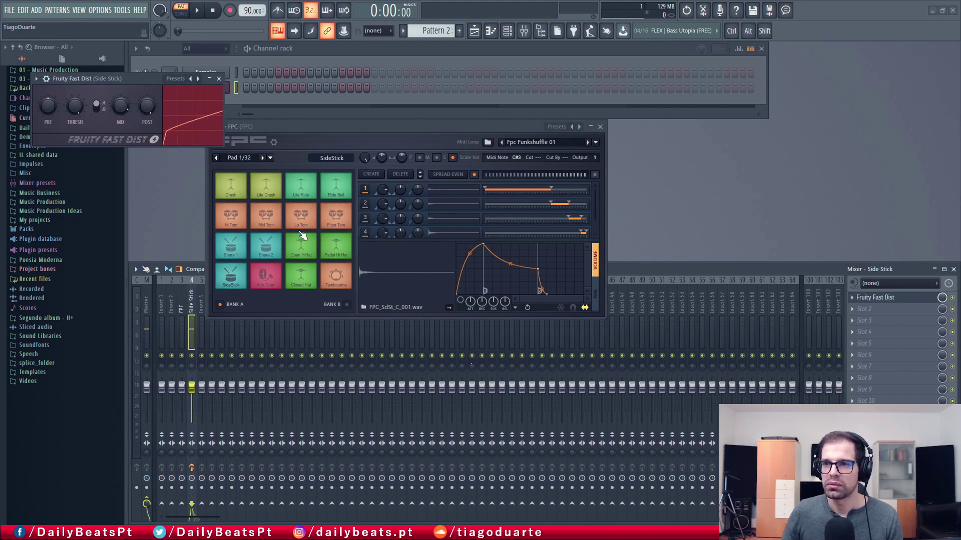
pyautogui.click(219, 78)
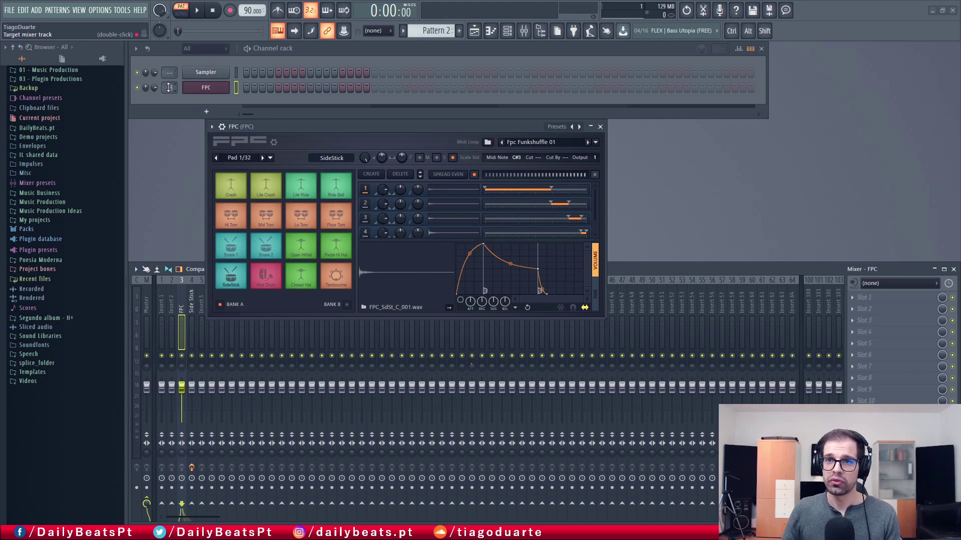
# - Switch the FPC channel to the Side Stick mixer track and back to the FPC track
pyautogui.moveTo(171, 93); pyautogui.dragTo(166, 85)
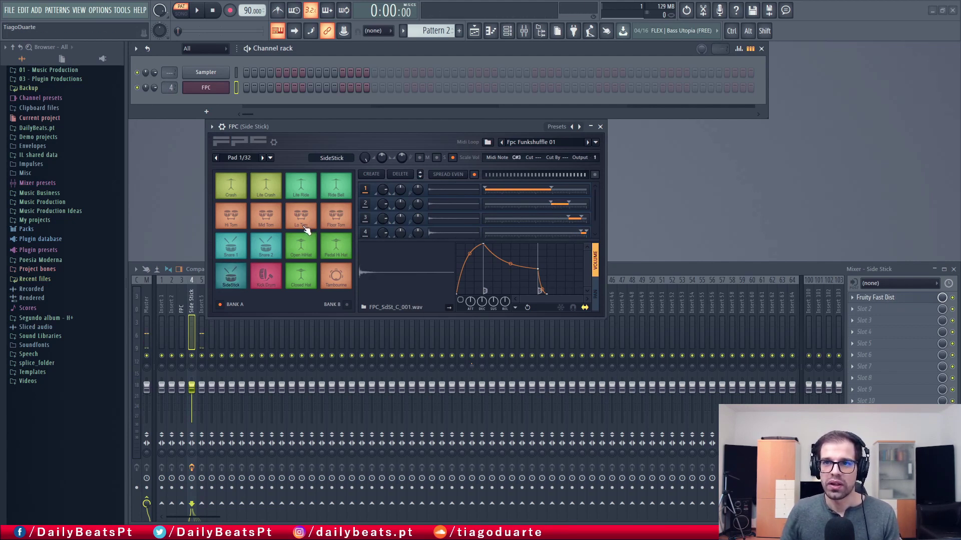
pyautogui.scroll(-1, 168, 87)
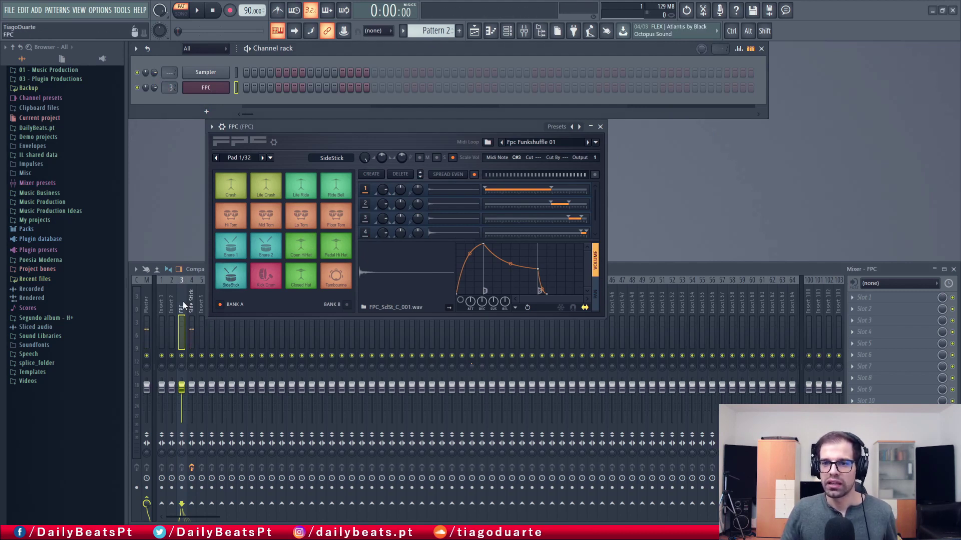
# - Reorder the mixer so FPC sits on track 4 and Side Stick on track 5, and audition the SideStick pad
pyautogui.hotkey('alt', 'Right')
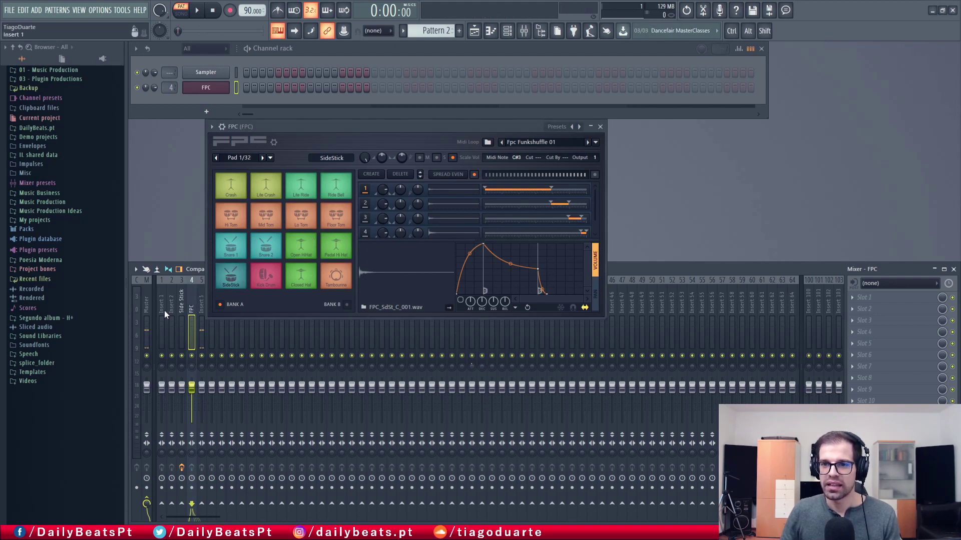
pyautogui.click(184, 305)
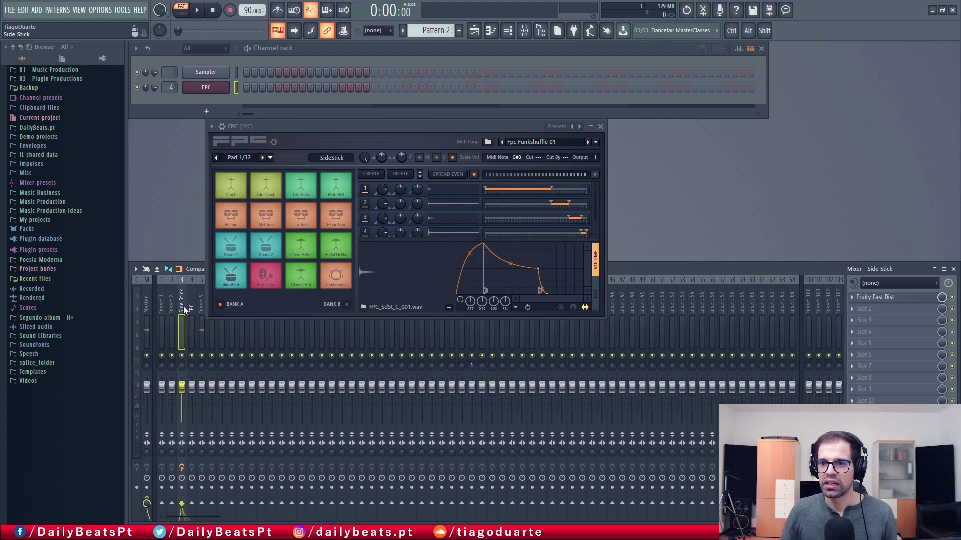
pyautogui.hotkey('alt', 'Right')
pyautogui.hotkey('alt', 'Right')
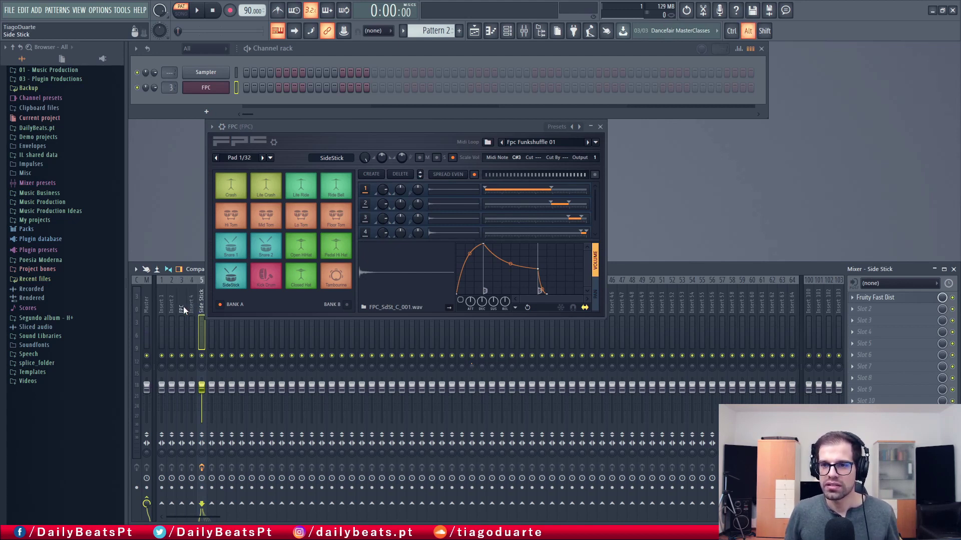
pyautogui.click(183, 306)
pyautogui.hotkey('alt', 'Right')
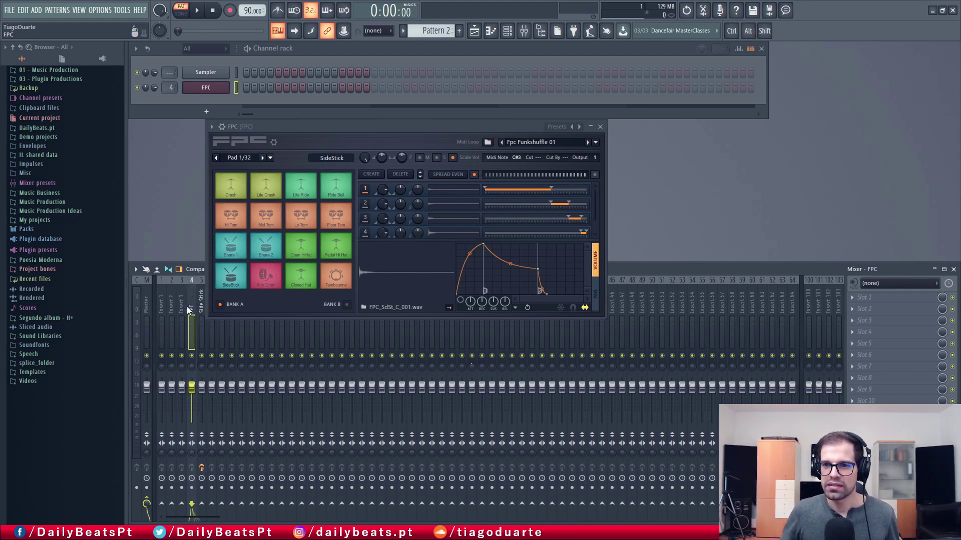
pyautogui.click(315, 232)
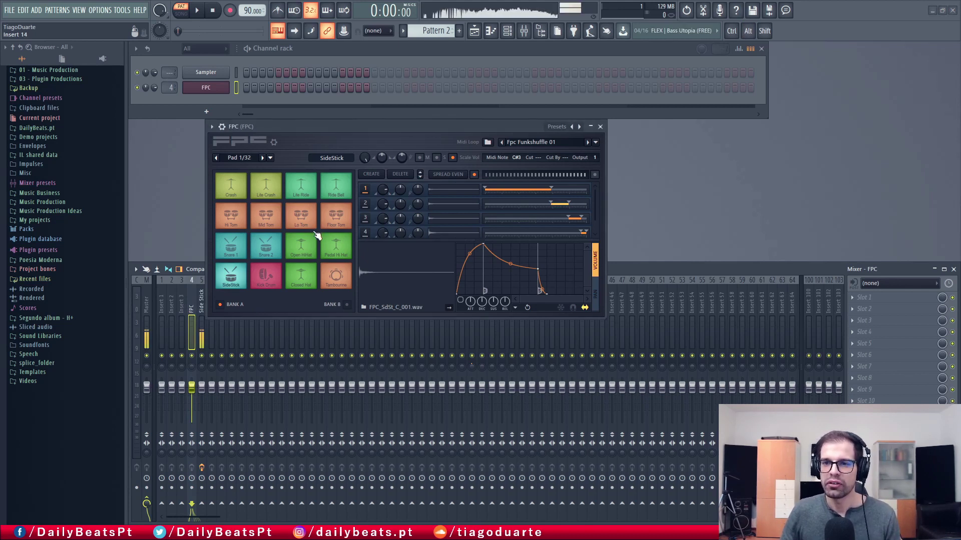
# - Move the Side Stick mixer track three slots to the right and return it to track 5
pyautogui.click(199, 337)
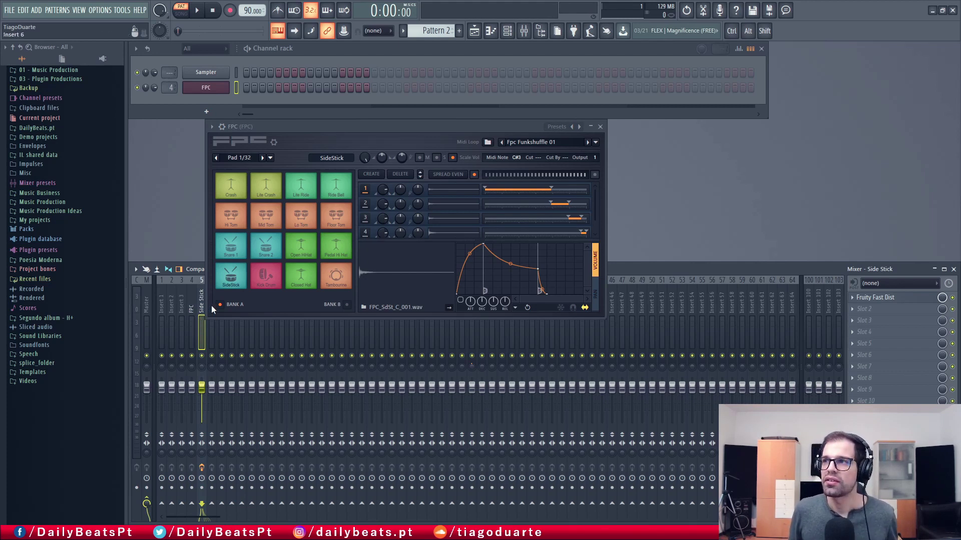
pyautogui.press('alt')
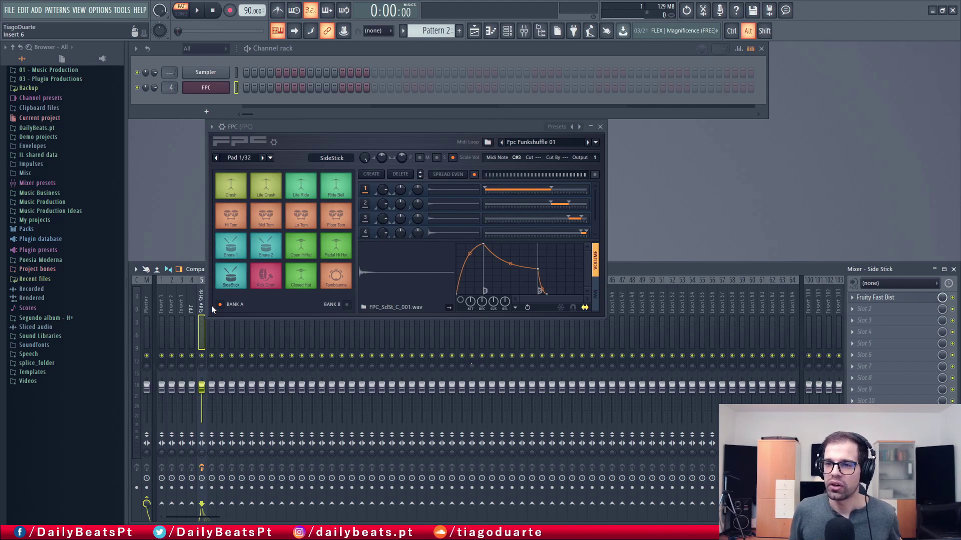
pyautogui.hotkey('alt', 'Right')
pyautogui.hotkey('alt', 'Right')
pyautogui.hotkey('alt', 'Right')
pyautogui.hotkey('alt', 'Left')
pyautogui.hotkey('alt', 'Left')
pyautogui.hotkey('alt', 'Left')
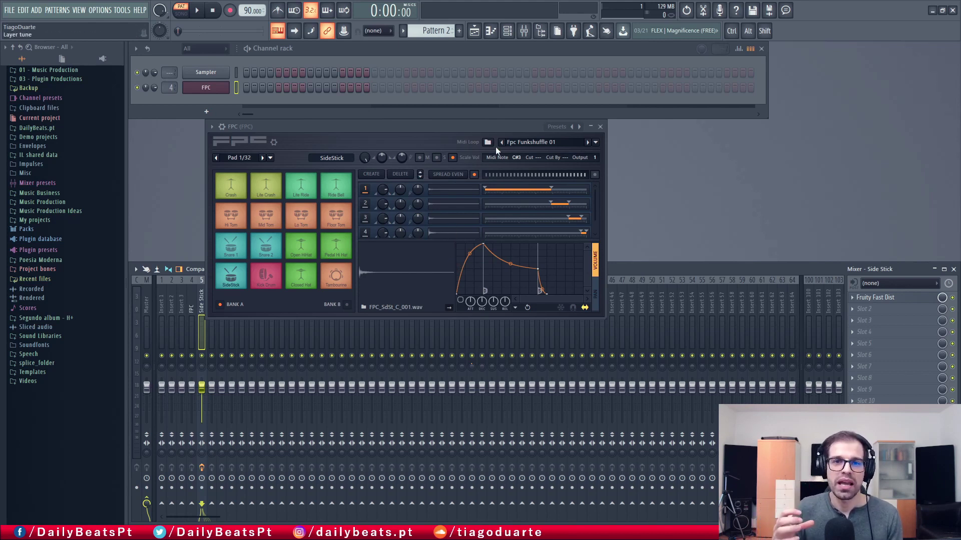
# - Select the SideStick pad's sample layers 4, 3, 2 and 1 in turn to examine their velocity ranges
pyautogui.click(484, 177)
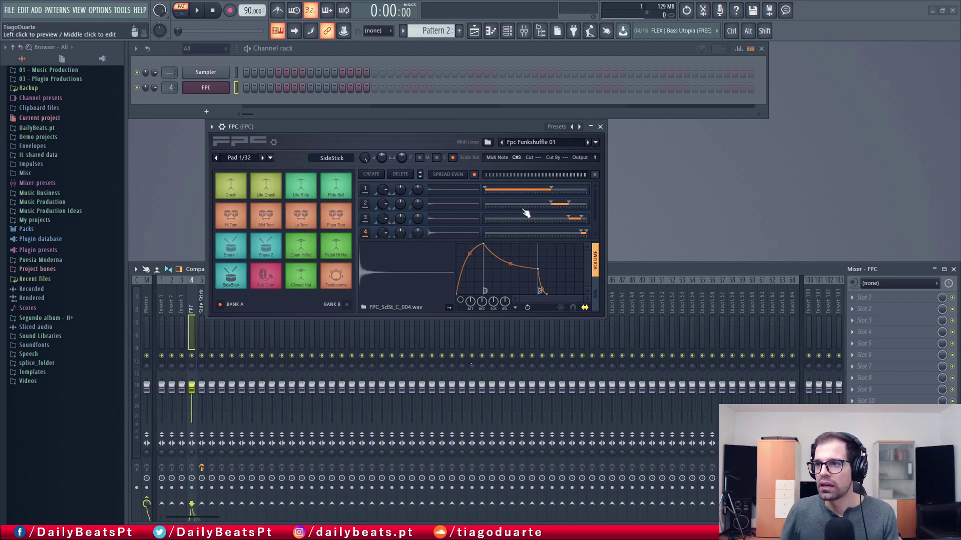
pyautogui.click(521, 179)
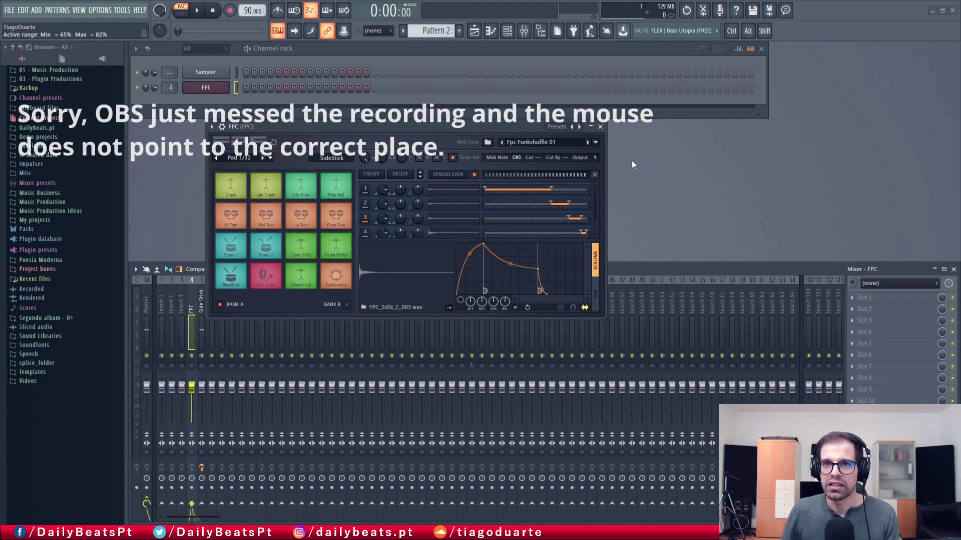
pyautogui.click(522, 165)
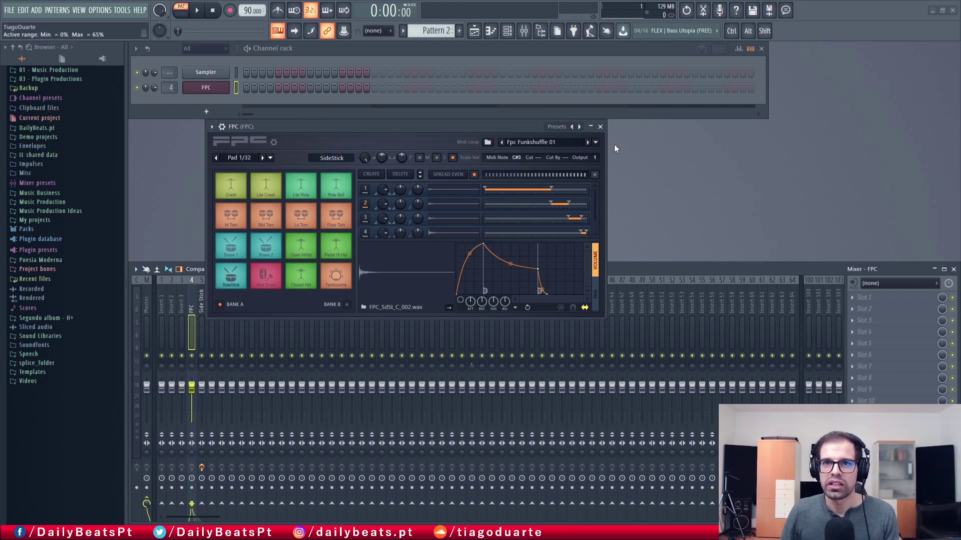
pyautogui.click(518, 147)
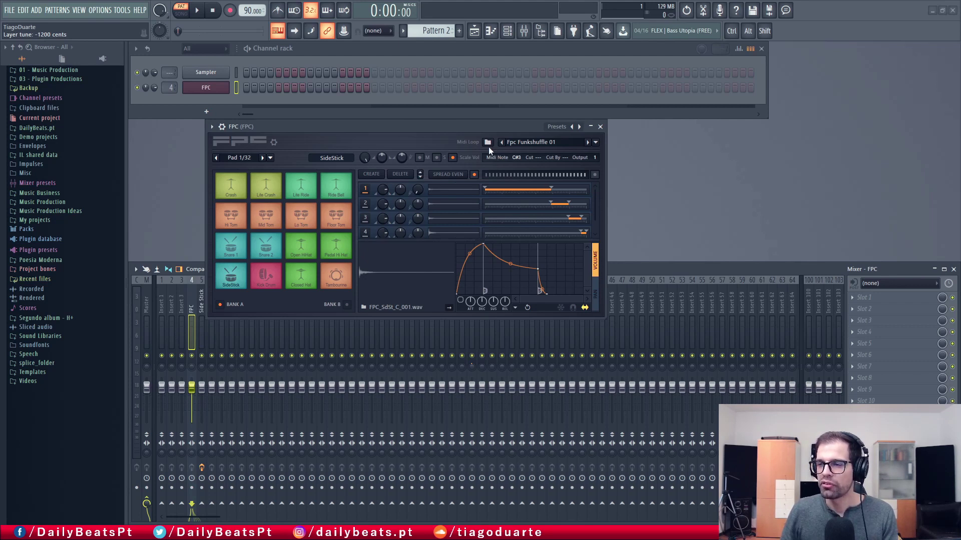
# - Give the SideStick layers different tunings, with layer 1 at -1200 cents, and preview the layer samples
pyautogui.moveTo(417, 204)
pyautogui.mouseDown()
pyautogui.moveTo(417, 220)
pyautogui.moveTo(418, 190)
pyautogui.mouseUp()
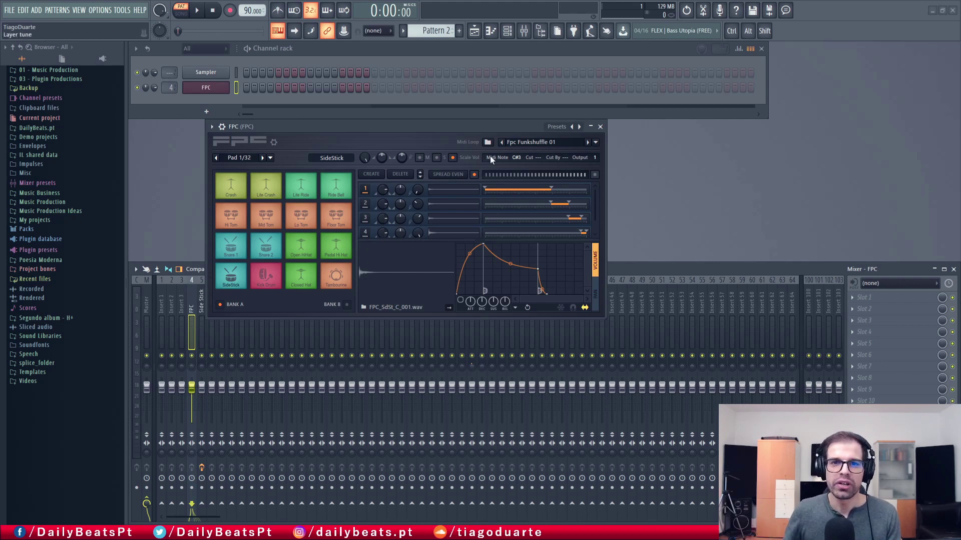
pyautogui.click(529, 151)
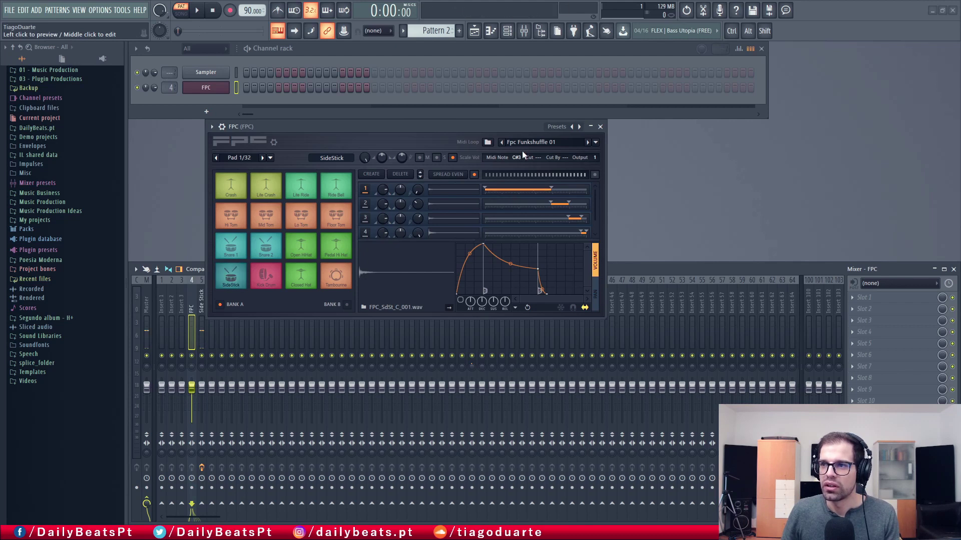
pyautogui.click(521, 151)
pyautogui.click(522, 151)
pyautogui.click(533, 194)
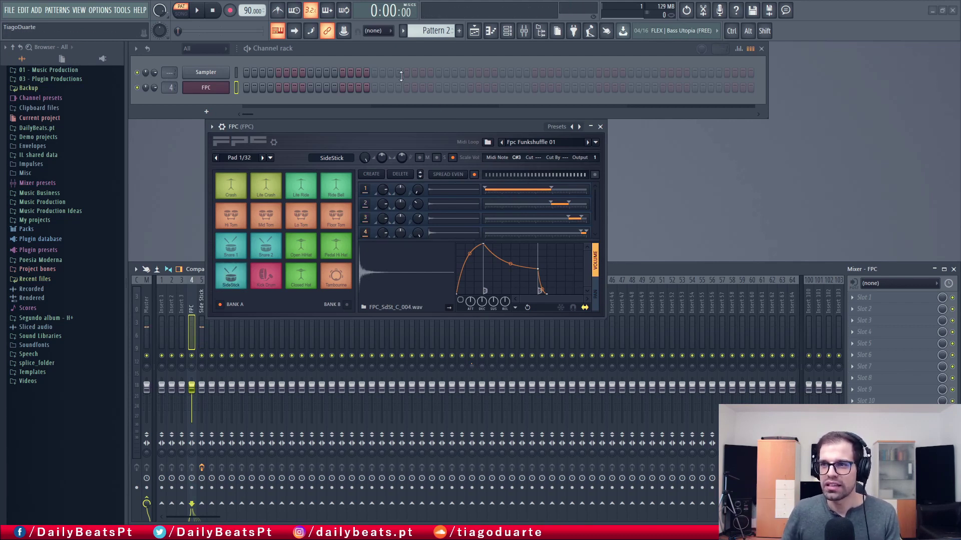
# - Place SideStick notes on the four beats of bar 1 in the FPC piano roll, with rising velocities, and play them
pyautogui.rightClick(204, 88)
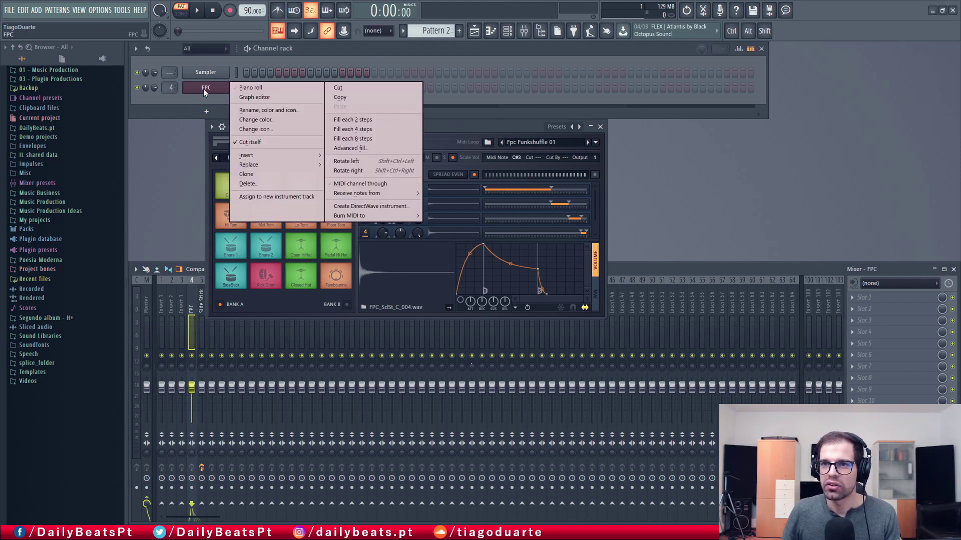
pyautogui.click(255, 89)
pyautogui.click(188, 310)
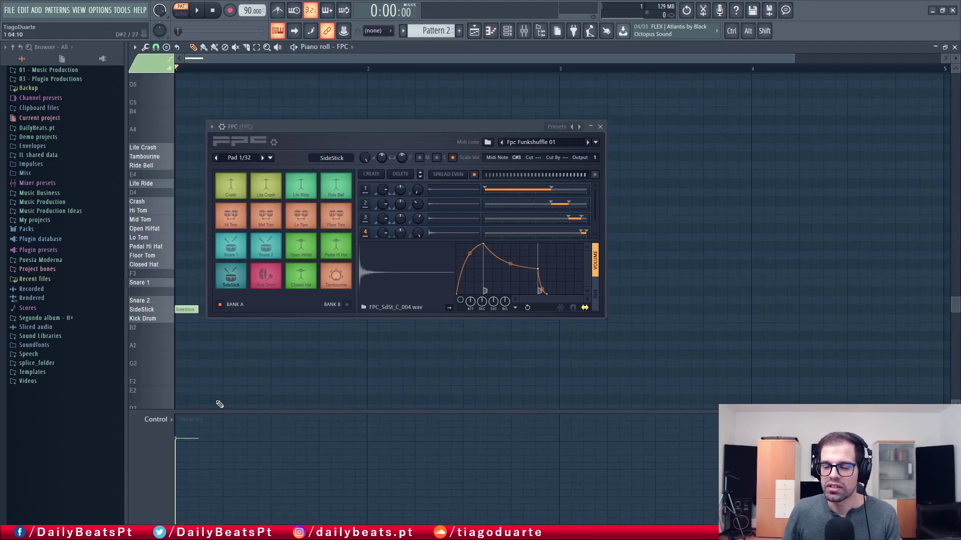
pyautogui.moveTo(191, 451); pyautogui.dragTo(190, 499)
pyautogui.press('space')
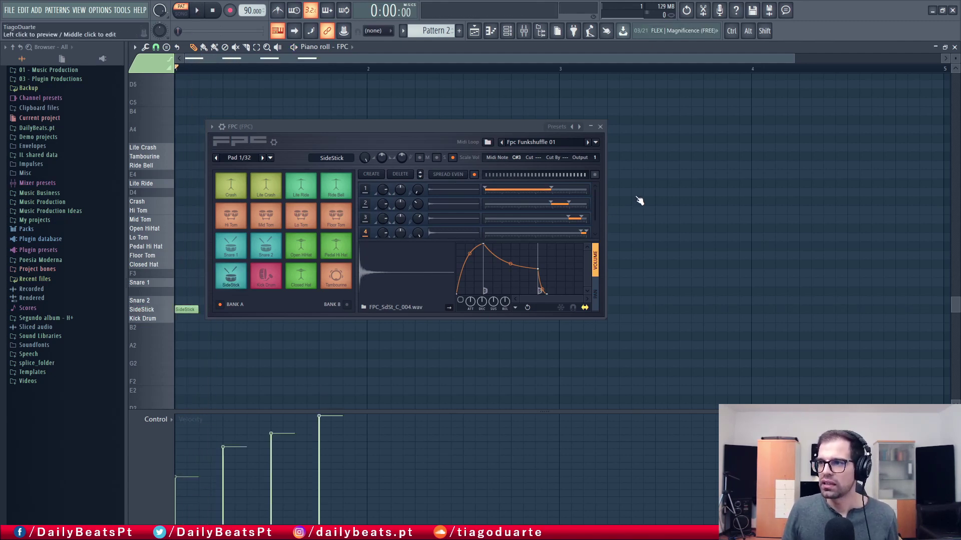
# - Play the rising-velocity SideStick notes and spread the pad's four sample layers evenly across the velocity range
pyautogui.press('space')
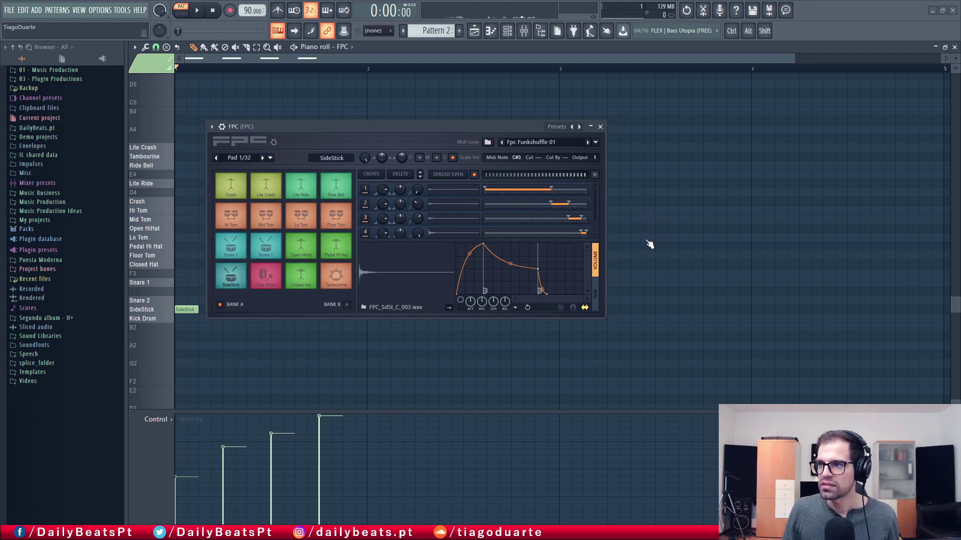
pyautogui.press('space')
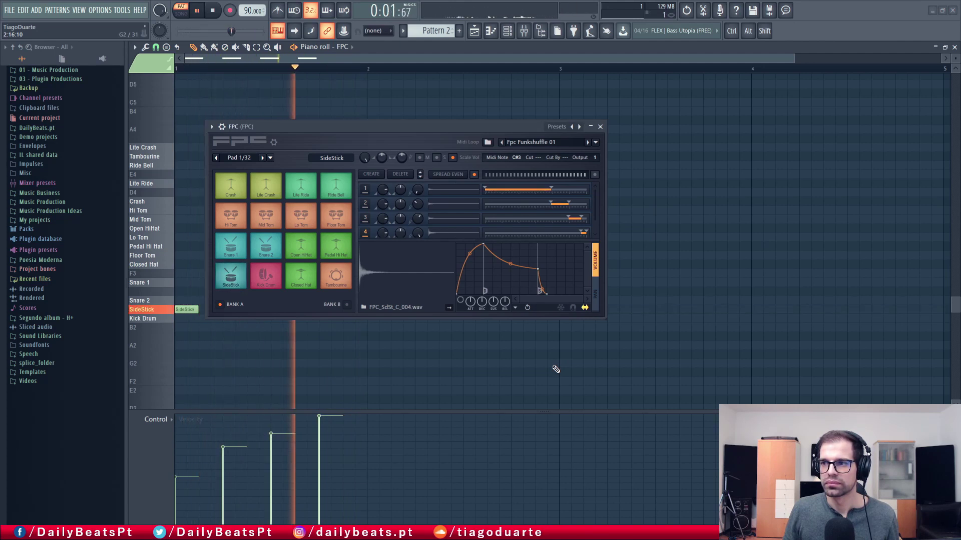
pyautogui.press('space')
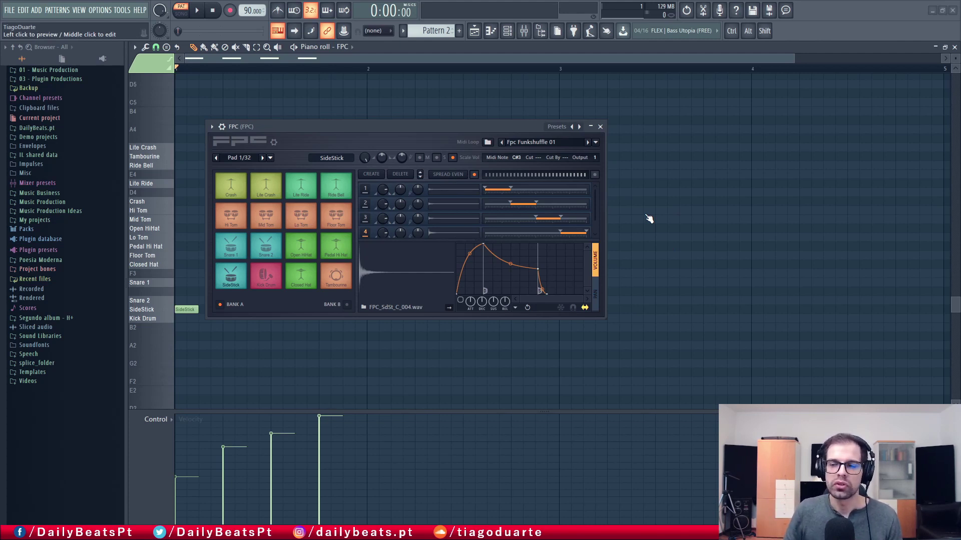
# - Preview the SideStick sample, compare it with another pad, and enable the volume envelope on SideStick layer 1
pyautogui.click(437, 289)
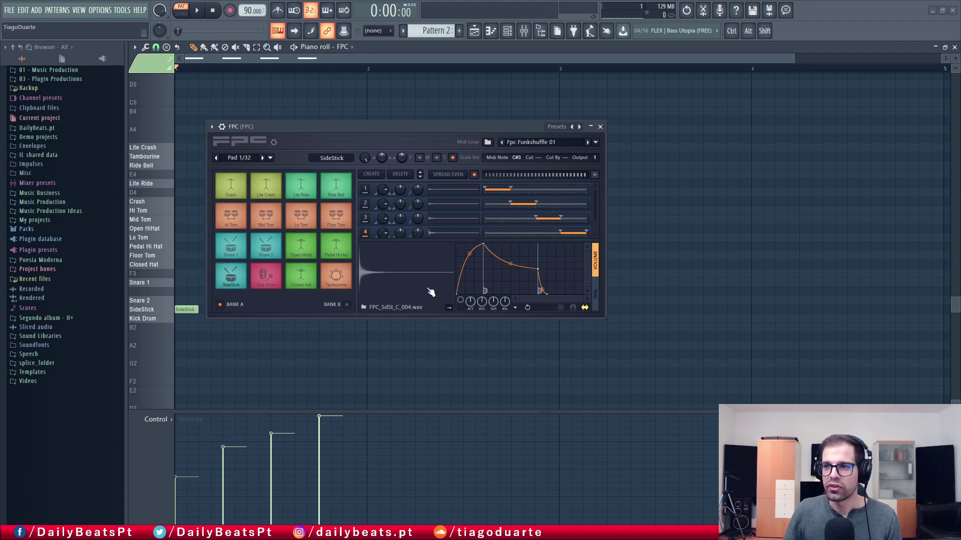
pyautogui.click(265, 275)
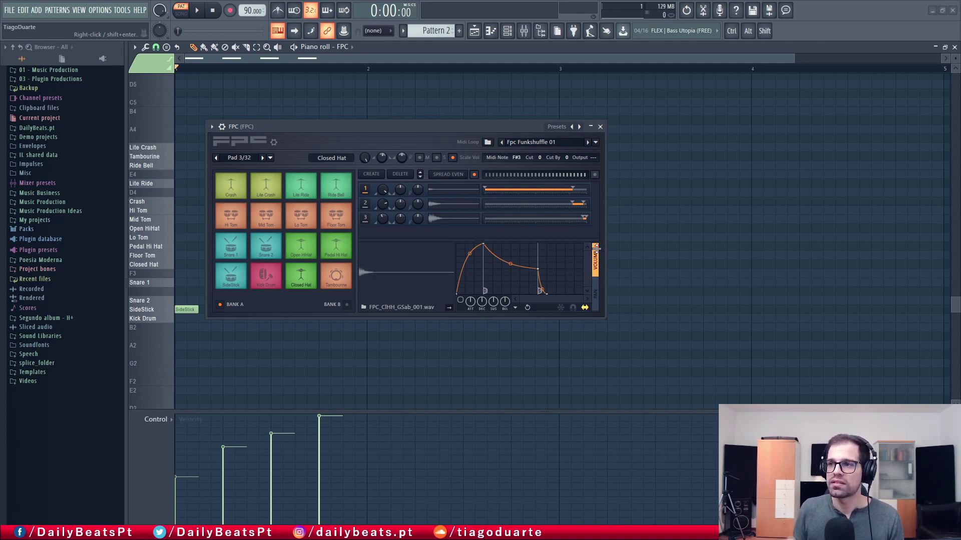
pyautogui.click(232, 276)
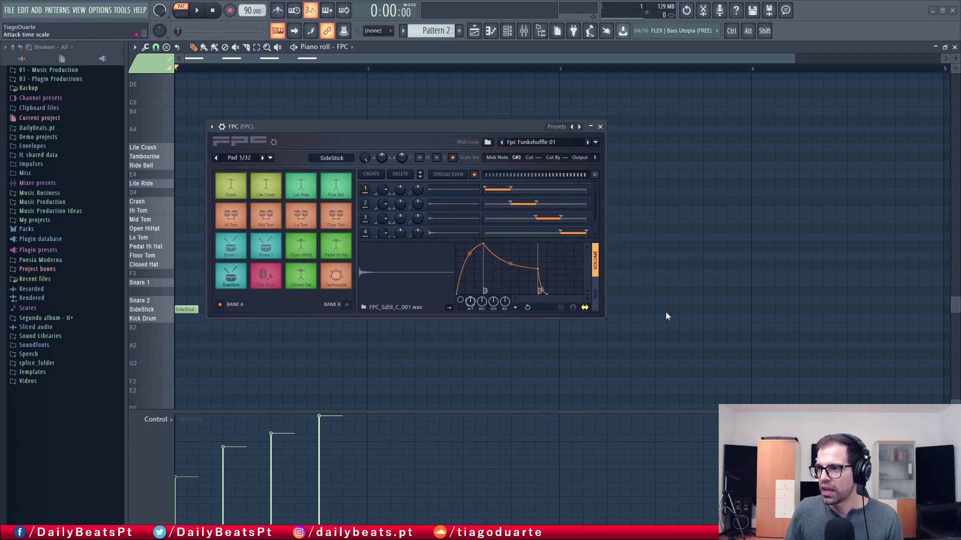
pyautogui.moveTo(470, 302); pyautogui.dragTo(478, 286)
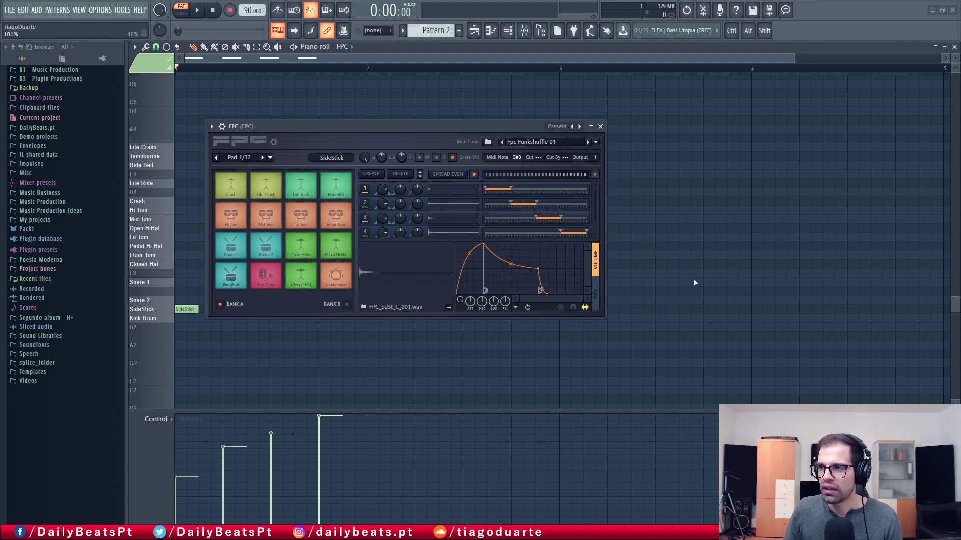
pyautogui.click(460, 301)
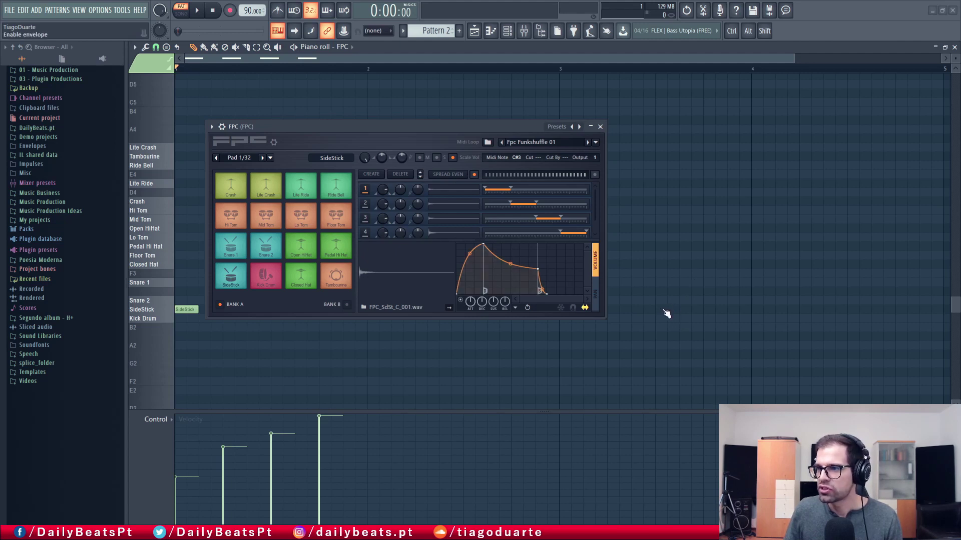
# - During playback, raise all four SideStick notes to full velocity and reshape the volume envelope into an instant attack with a short decay
pyautogui.press('space')
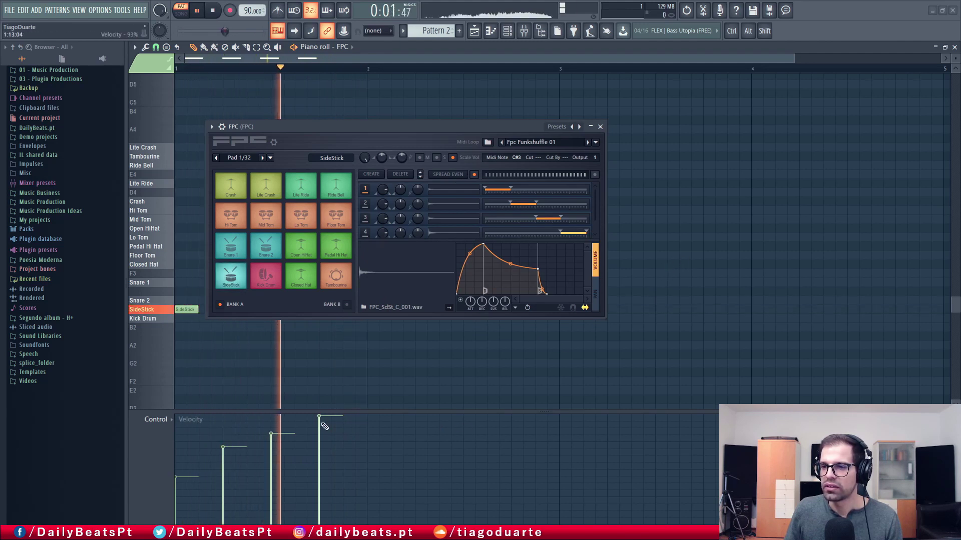
pyautogui.moveTo(322, 415); pyautogui.dragTo(150, 400)
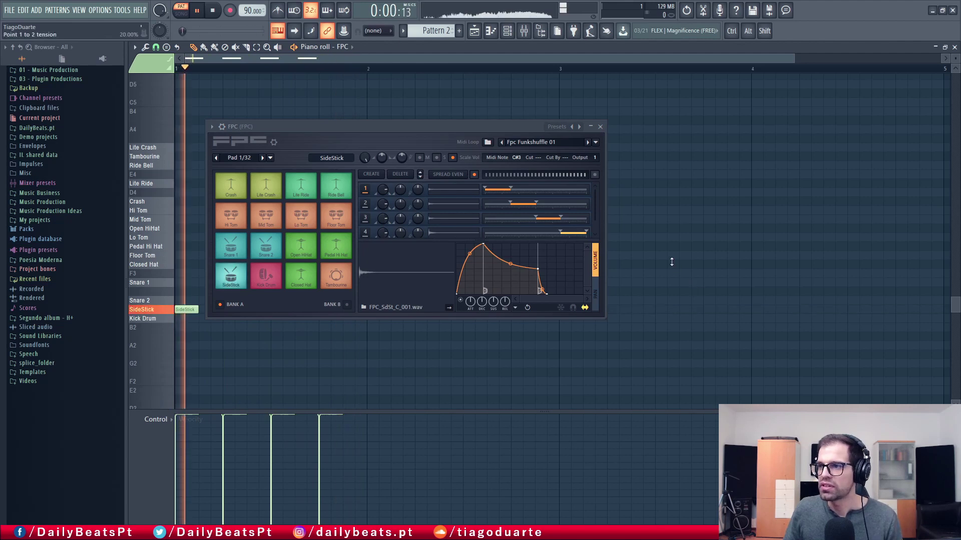
pyautogui.moveTo(483, 245); pyautogui.dragTo(483, 269)
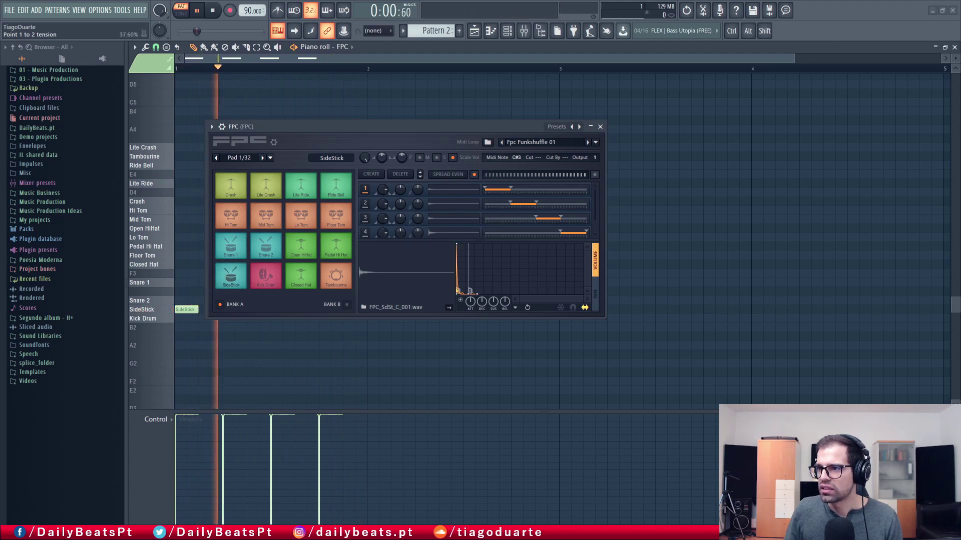
pyautogui.moveTo(462, 294)
pyautogui.mouseDown()
pyautogui.moveTo(462, 249)
pyautogui.moveTo(462, 286)
pyautogui.mouseUp()
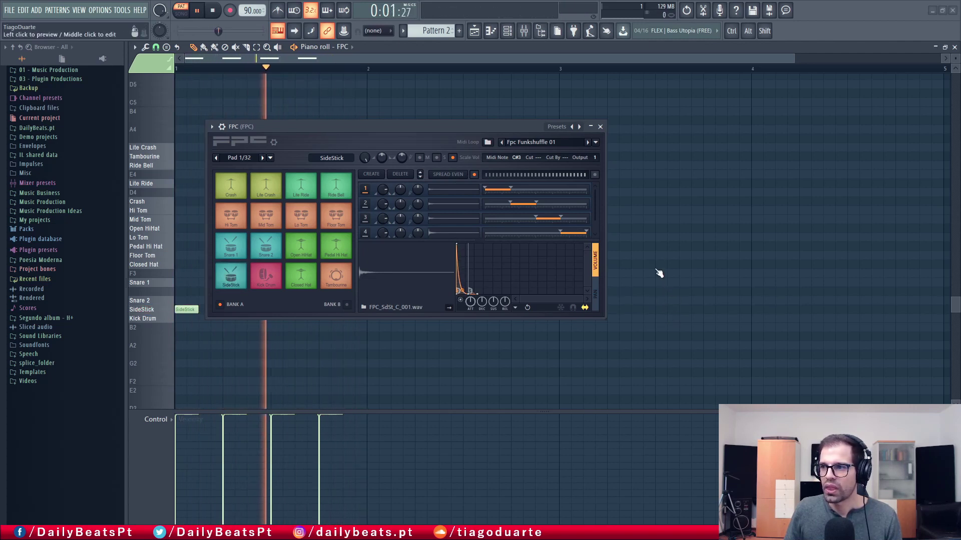
pyautogui.press('space')
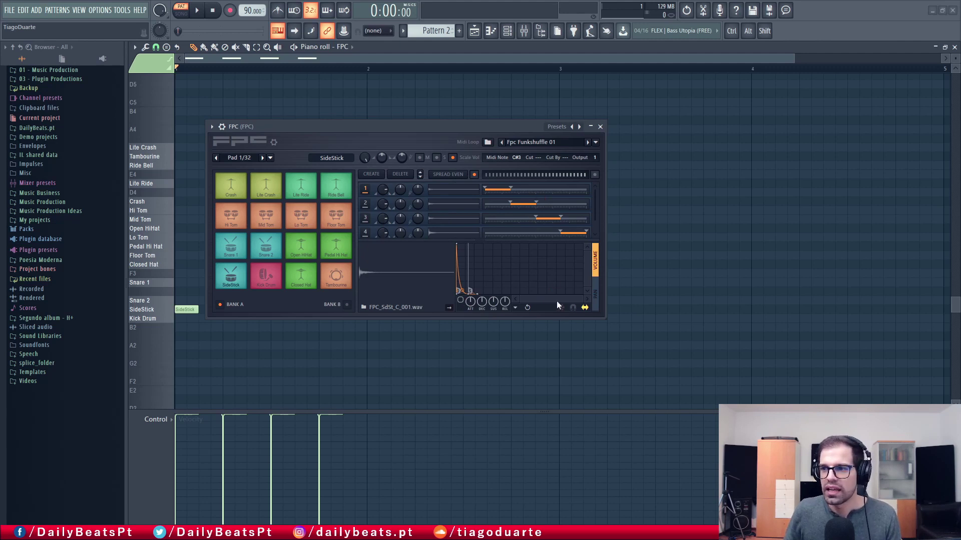
# - Switch repeatedly between pad banks A and B to compare them, ending on Bank A
pyautogui.click(346, 305)
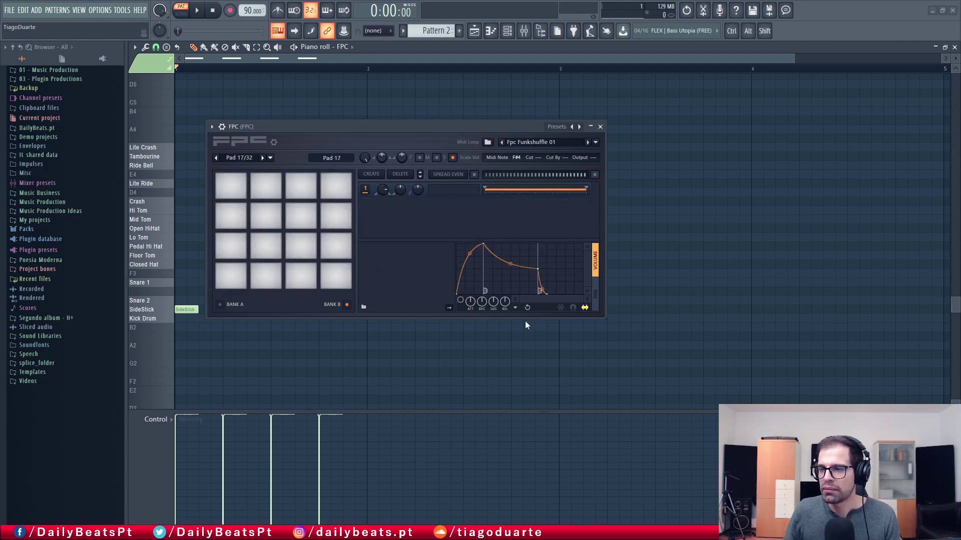
pyautogui.click(347, 304)
pyautogui.click(347, 304)
pyautogui.click(347, 305)
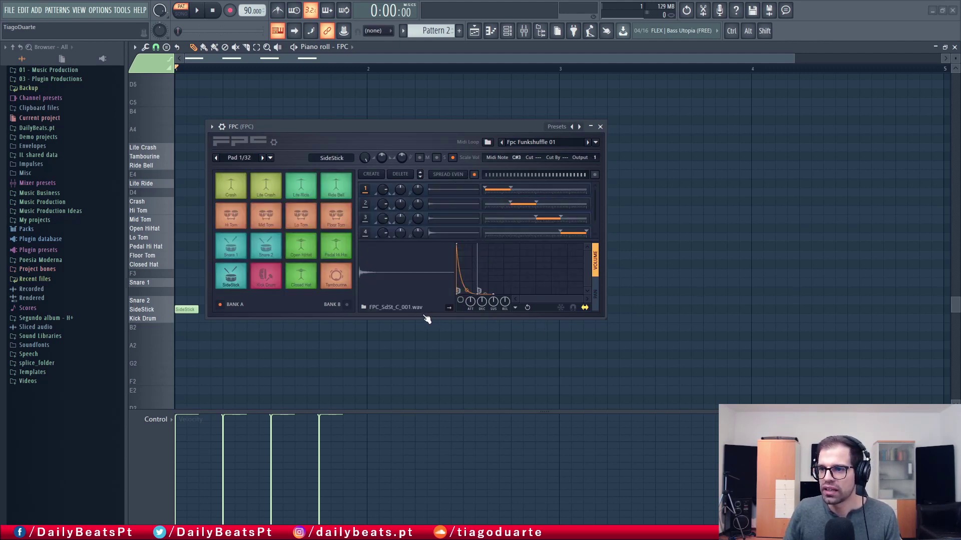
pyautogui.click(346, 305)
pyautogui.click(347, 305)
pyautogui.click(347, 305)
pyautogui.click(347, 305)
pyautogui.click(346, 304)
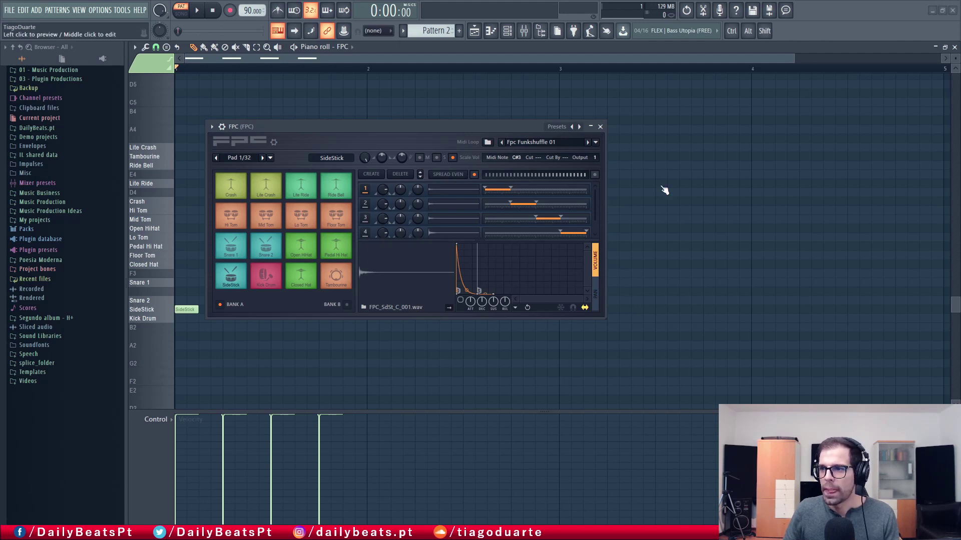
# - Load the Clean Kit preset from the Linn60 set of the SamplesFromMars presets into FPC
pyautogui.click(664, 121)
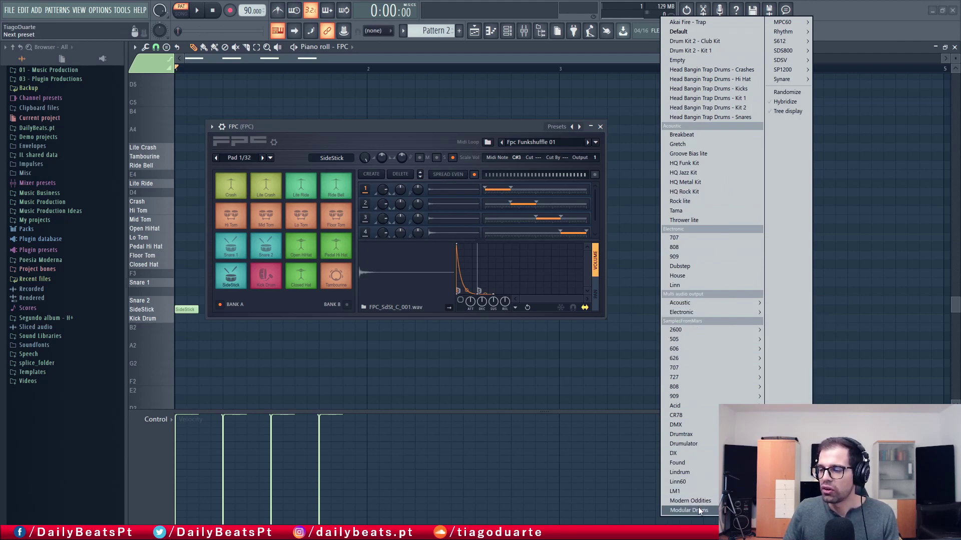
pyautogui.moveTo(699, 509)
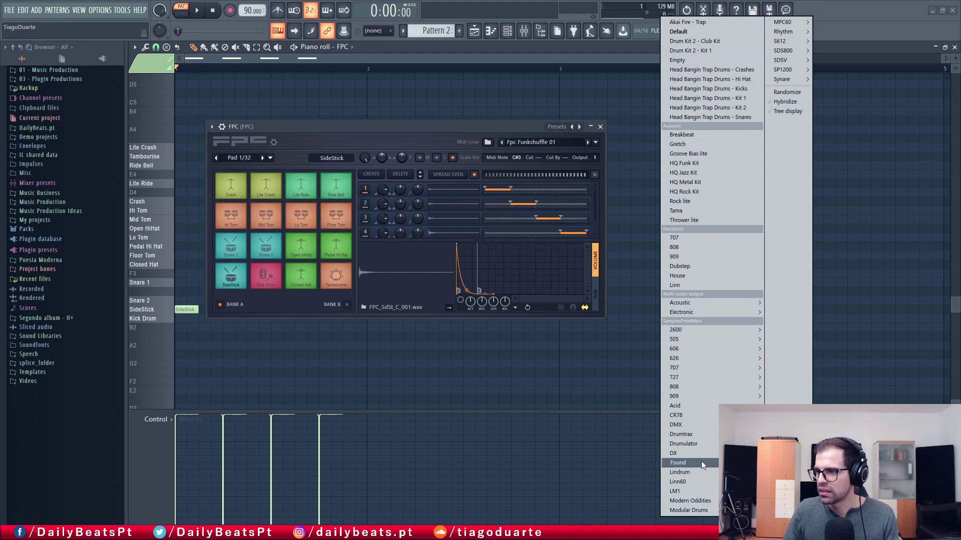
pyautogui.click(782, 482)
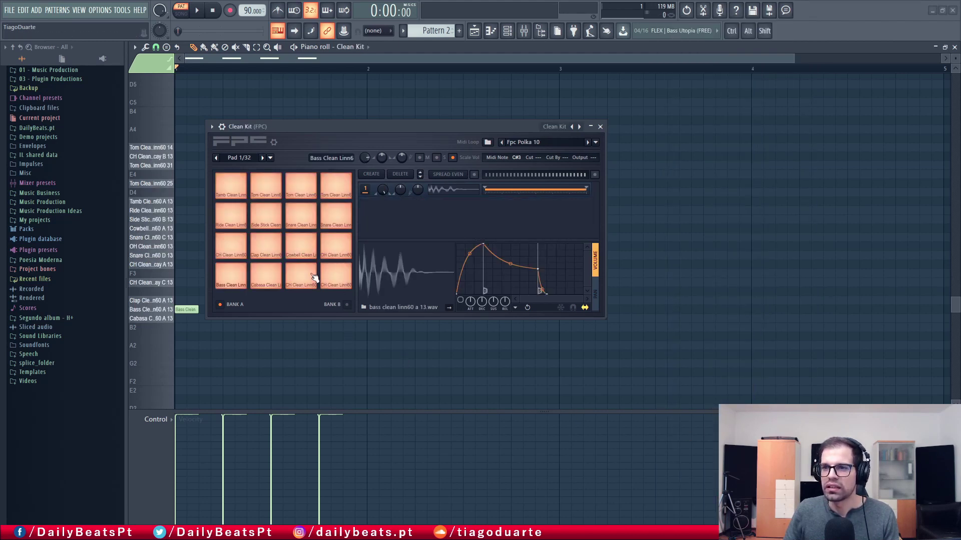
# - Audition several pads of the Clean Kit in the two lower rows, including the cowbell and clap
pyautogui.click(301, 274)
pyautogui.click(336, 274)
pyautogui.click(336, 246)
pyautogui.click(301, 245)
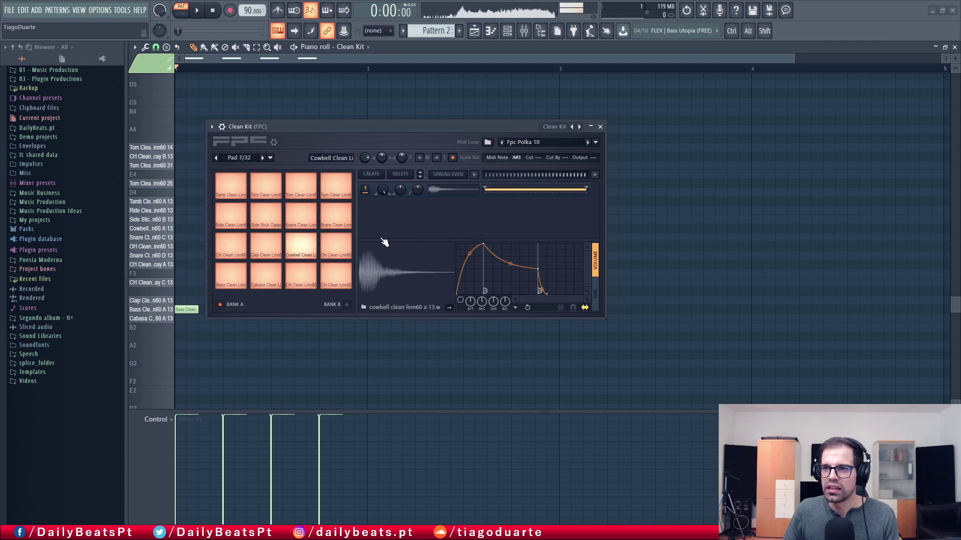
pyautogui.click(266, 245)
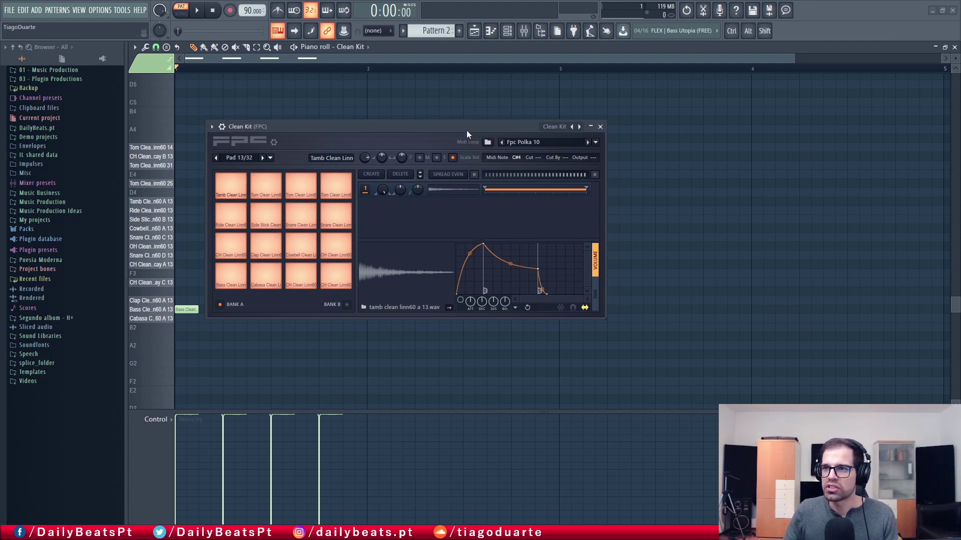
# - Browse the FPC presets and load Head Bangin Trap Drums - Snares into one of the two FPC instances
pyautogui.rightClick(580, 126)
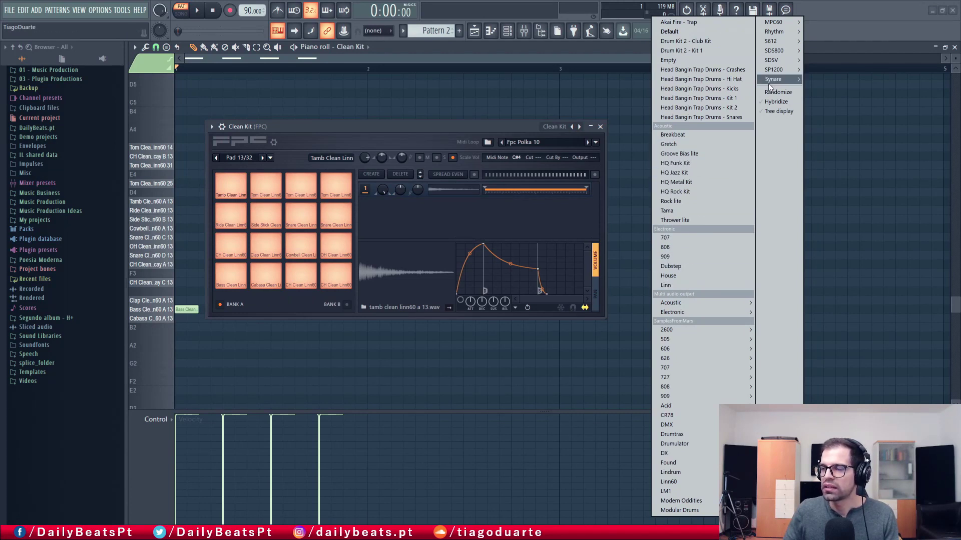
pyautogui.moveTo(768, 83)
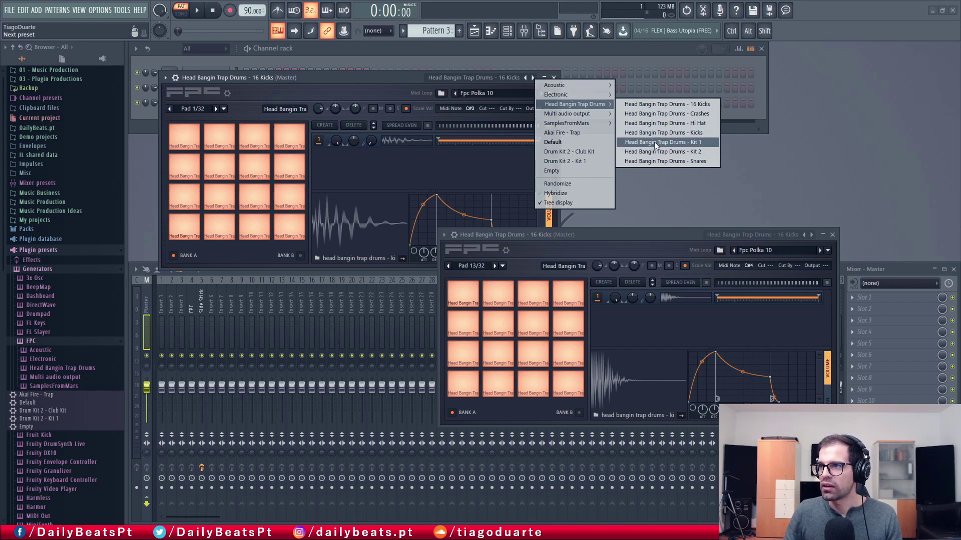
pyautogui.click(653, 161)
# - Audition the snare samples on all the Bank A pads, from the lowest row to the highest
pyautogui.click(184, 228)
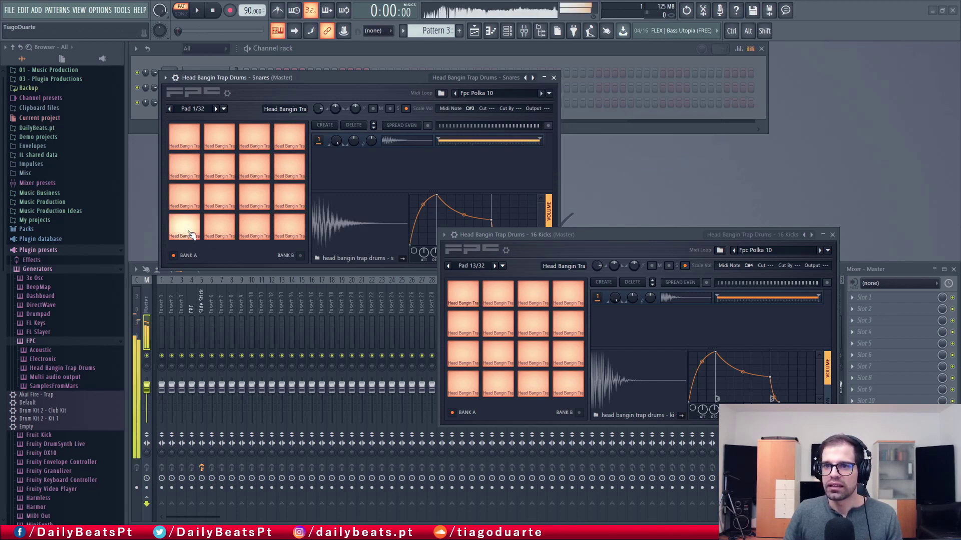
pyautogui.click(219, 227)
pyautogui.click(256, 230)
pyautogui.click(290, 228)
pyautogui.click(288, 196)
pyautogui.click(254, 196)
pyautogui.click(184, 197)
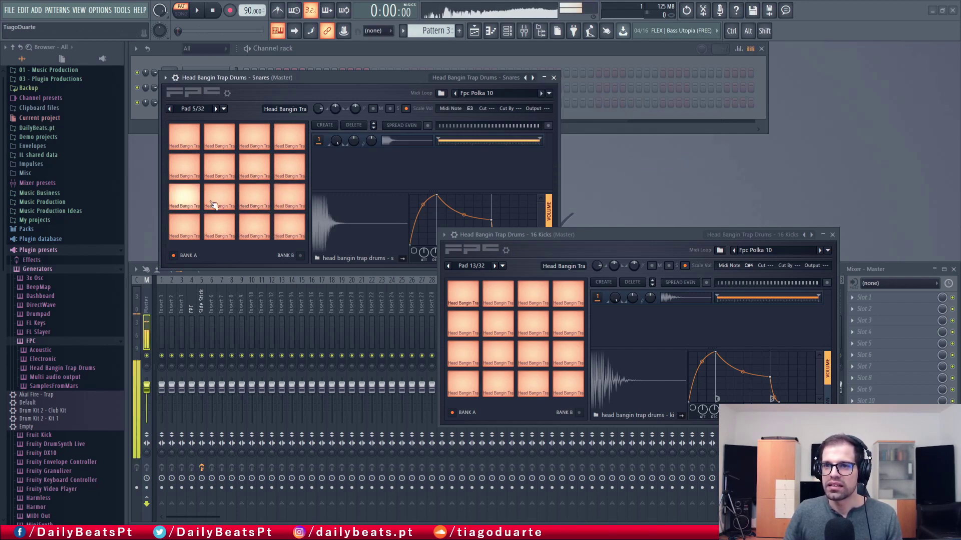
pyautogui.click(220, 197)
pyautogui.click(222, 169)
pyautogui.click(254, 167)
pyautogui.click(285, 169)
pyautogui.click(285, 140)
pyautogui.click(258, 139)
pyautogui.click(220, 139)
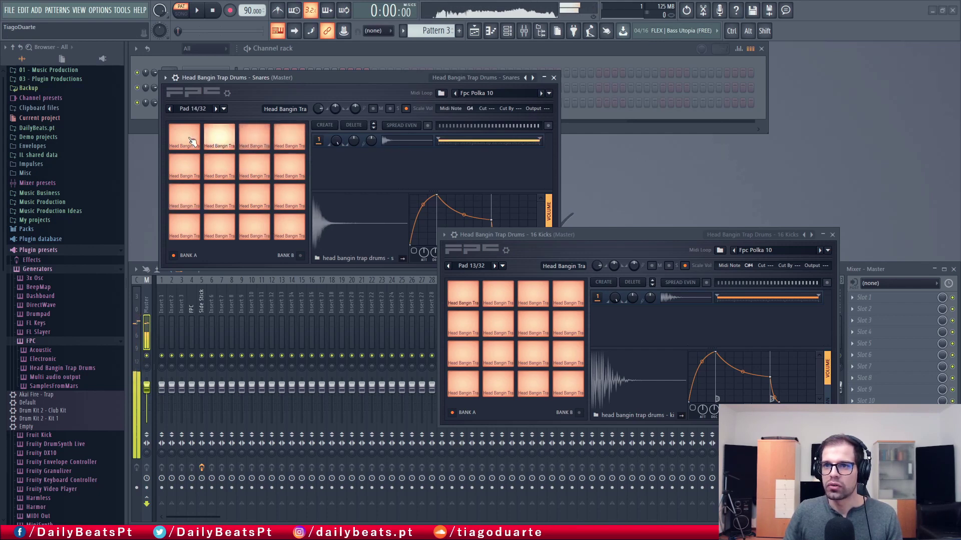
pyautogui.click(185, 139)
pyautogui.click(183, 173)
# - Browse the Drum Kits library to the Snares folder inside the Head Bangin Trap Drums kit to view its samples
pyautogui.click(40, 241)
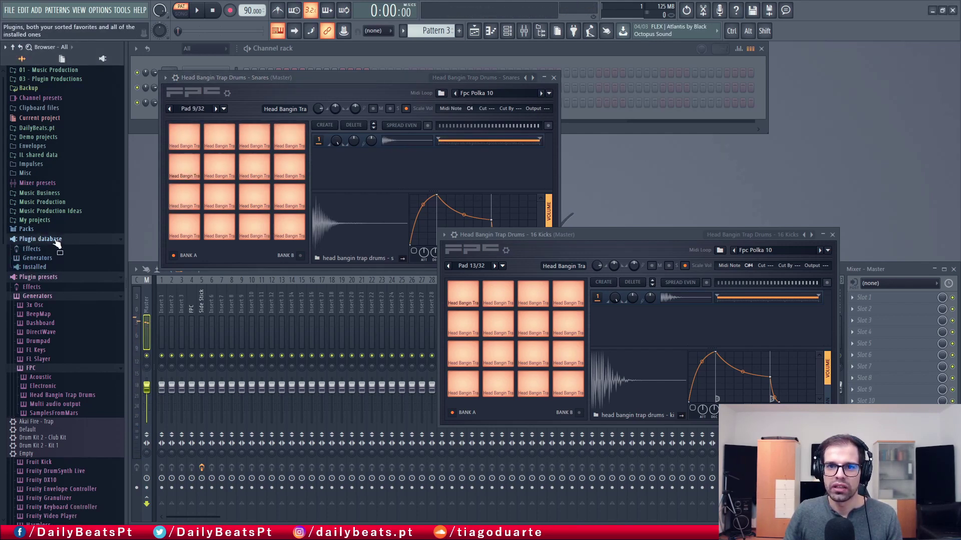
pyautogui.click(54, 241)
pyautogui.click(50, 249)
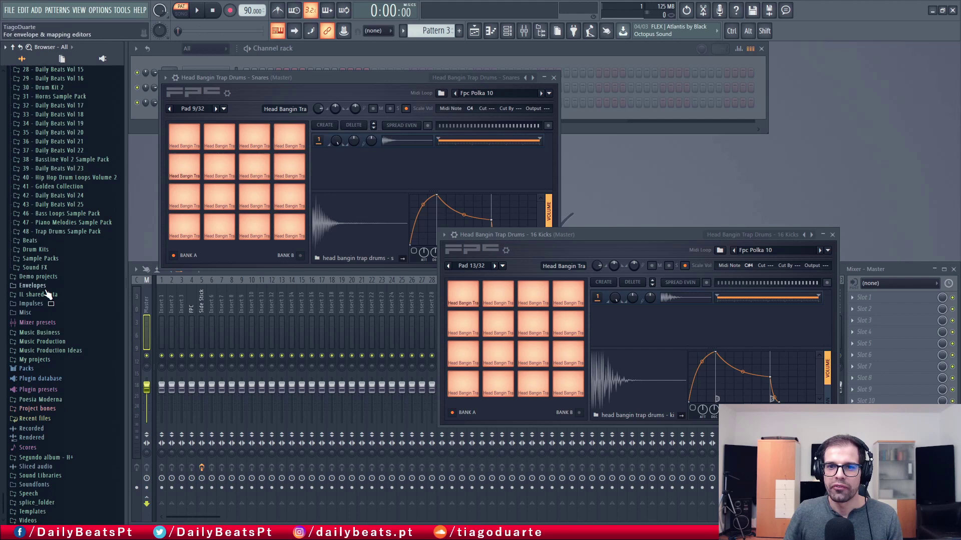
pyautogui.click(45, 250)
pyautogui.click(56, 258)
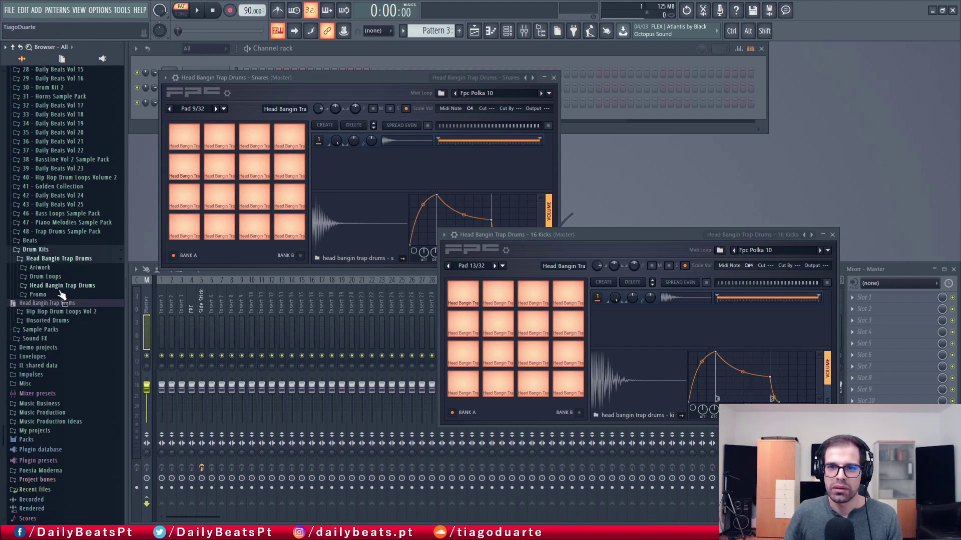
pyautogui.click(70, 286)
pyautogui.click(56, 304)
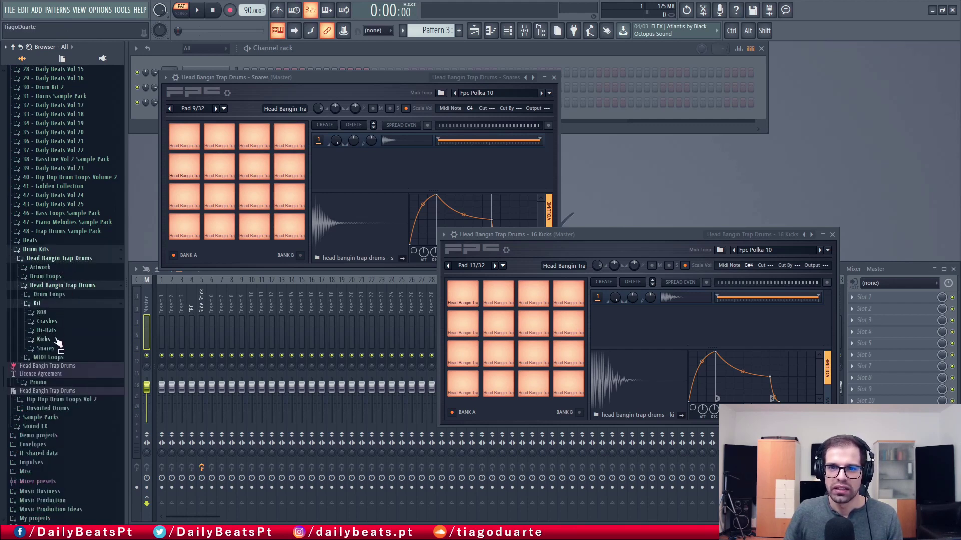
pyautogui.click(45, 349)
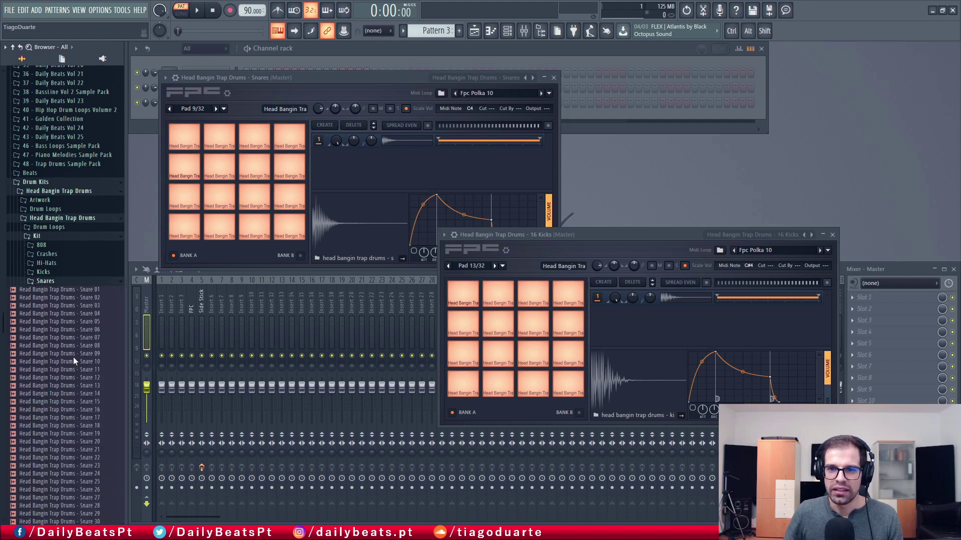
# - Reposition the Snares FPC window just below the channel rack so the rack's channels are uncovered
pyautogui.moveTo(272, 79); pyautogui.dragTo(425, 175)
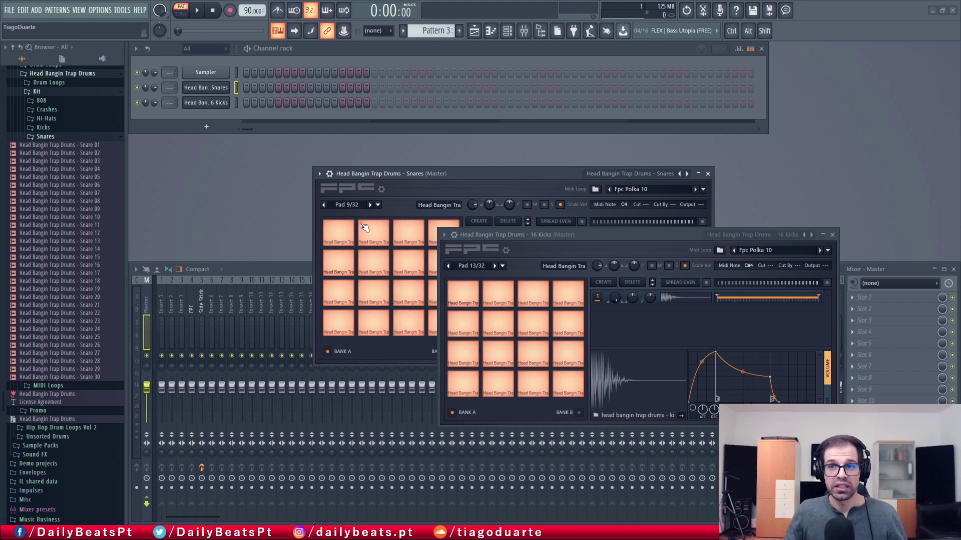
pyautogui.moveTo(449, 172); pyautogui.dragTo(391, 147)
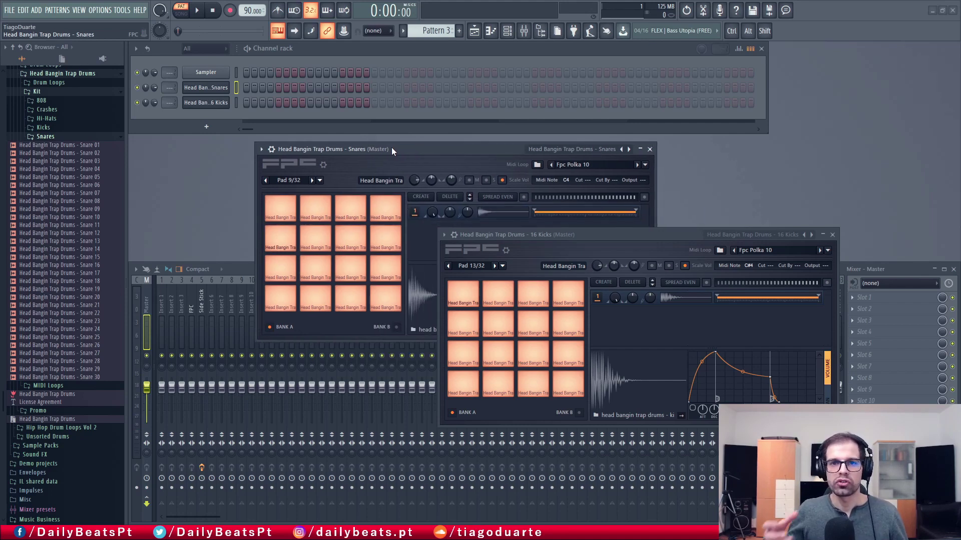